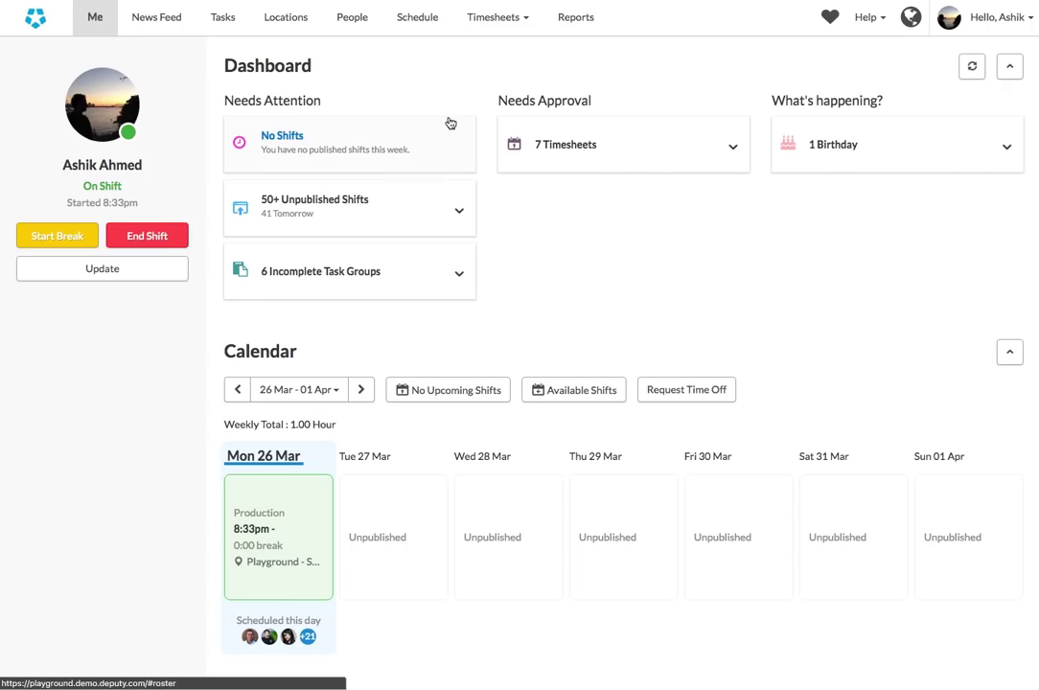
Open the Schedule page to show The Coffee Shop's Mon 26 Mar Area/Day view.
{"action": "left_click", "coordinate": [418, 21]}
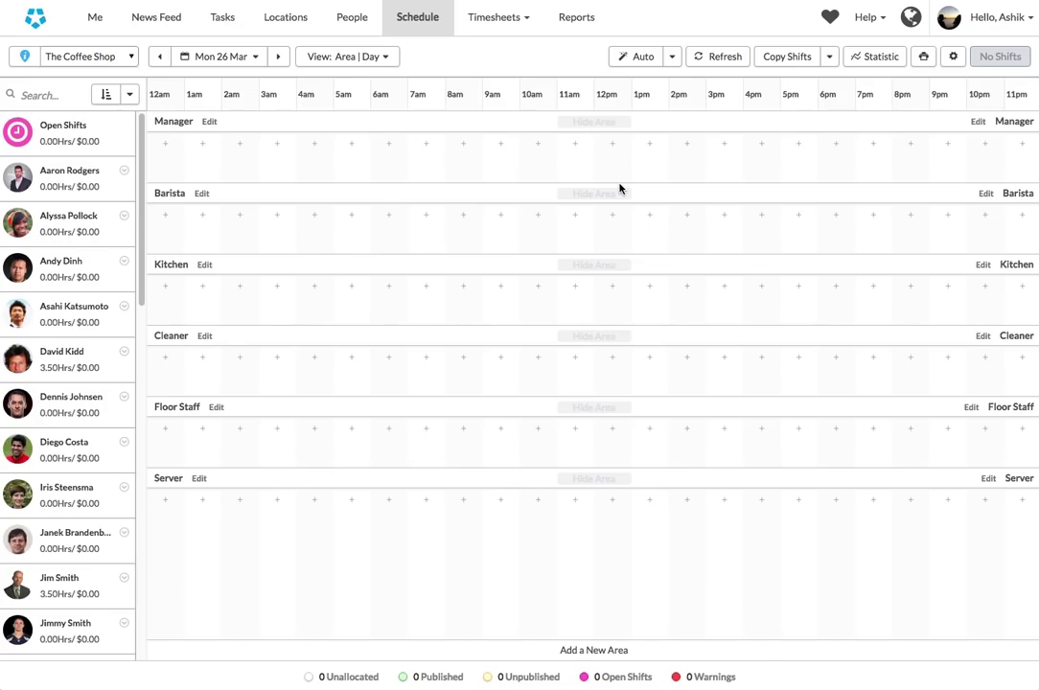
Auto-build and auto-fill Monday's 17 shifts with staff, then scroll through the filled areas.
{"action": "left_click", "coordinate": [636, 57]}
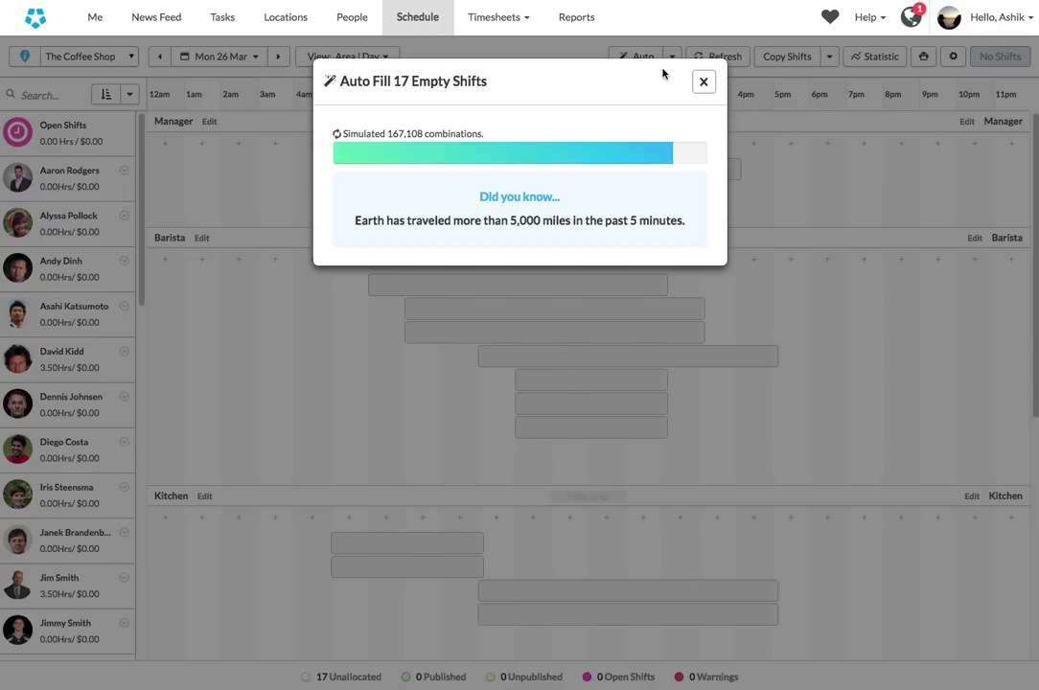
{"action": "left_click", "coordinate": [702, 83]}
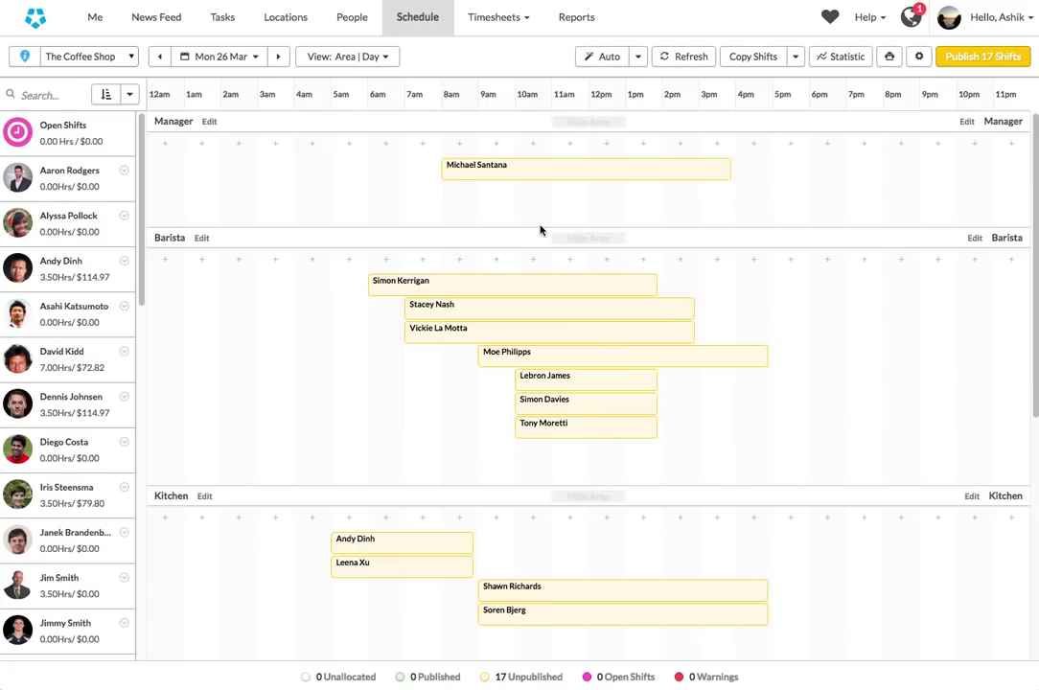
{"action": "scroll", "coordinate": [574, 332], "scroll_direction": "down", "scroll_amount": 3}
{"action": "scroll", "coordinate": [574, 336], "scroll_direction": "down", "scroll_amount": 1}
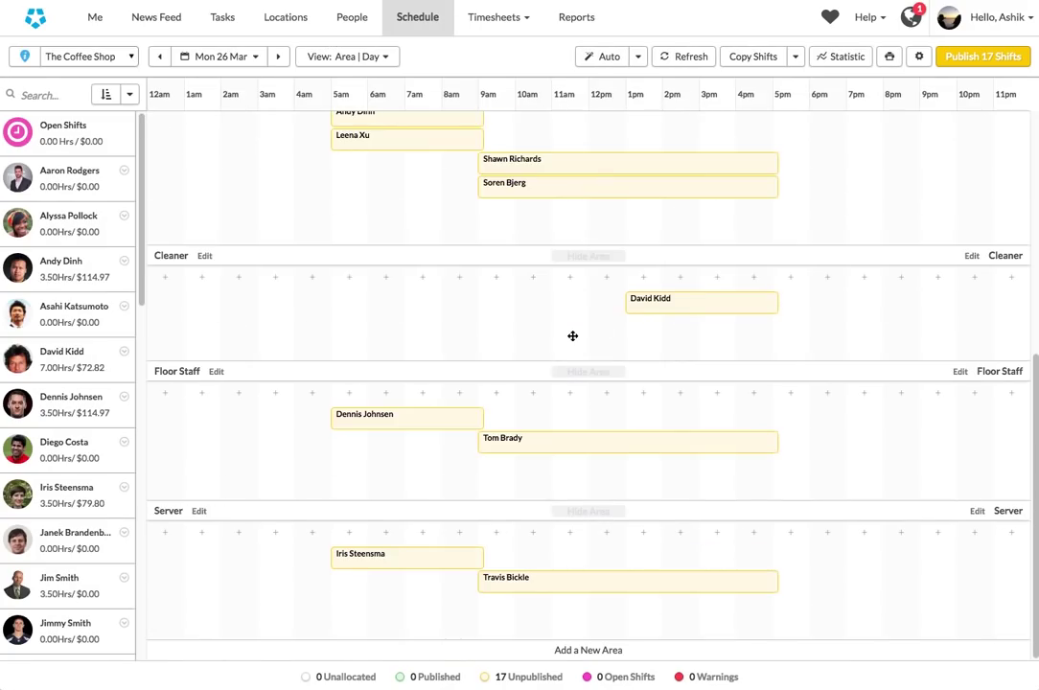
{"action": "scroll", "coordinate": [572, 335], "scroll_direction": "up", "scroll_amount": 4}
{"action": "scroll", "coordinate": [573, 335], "scroll_direction": "up", "scroll_amount": 3}
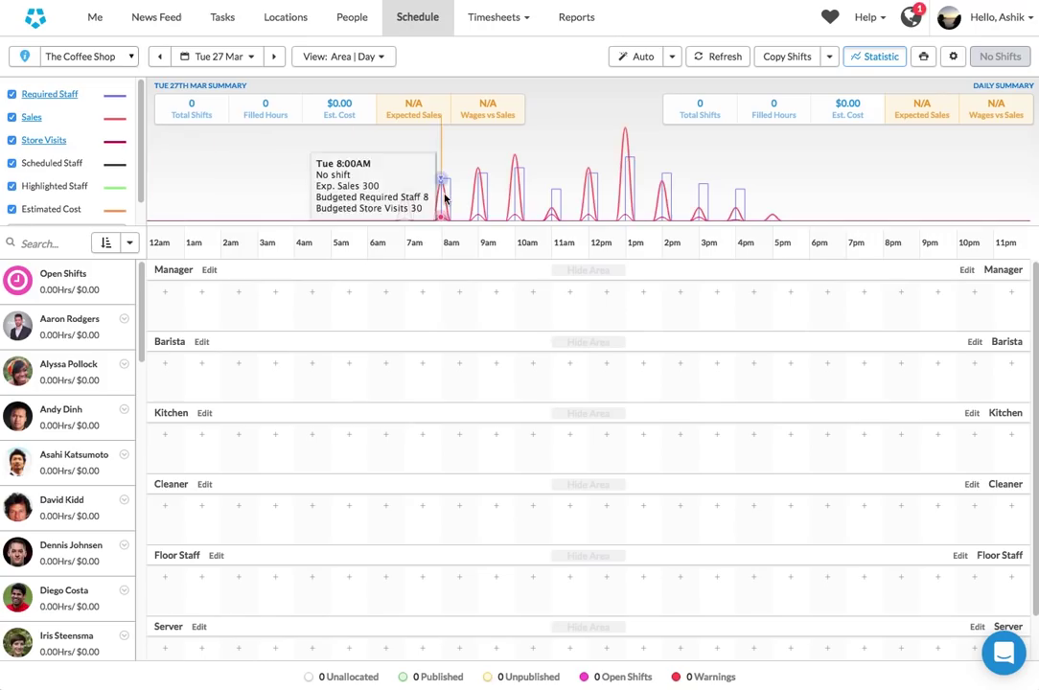
Add a new statistics metric named 'Coffee Solds'.
{"action": "scroll", "coordinate": [65, 154], "scroll_direction": "down", "scroll_amount": 1}
{"action": "scroll", "coordinate": [79, 151], "scroll_direction": "up", "scroll_amount": 1}
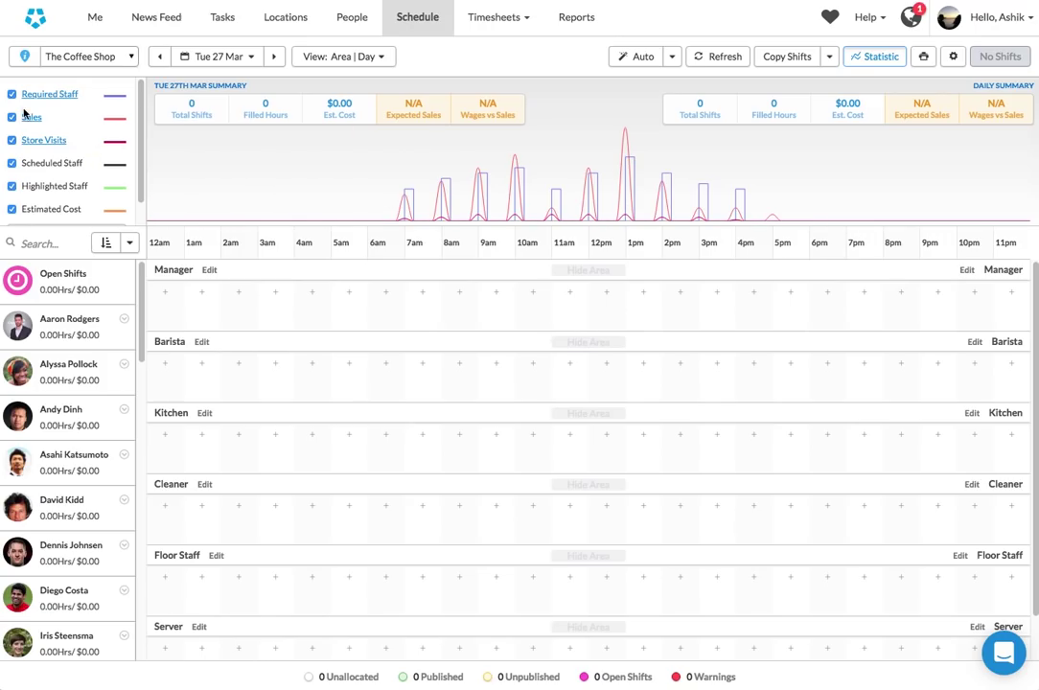
{"action": "scroll", "coordinate": [76, 115], "scroll_direction": "down", "scroll_amount": 1}
{"action": "left_click", "coordinate": [78, 209]}
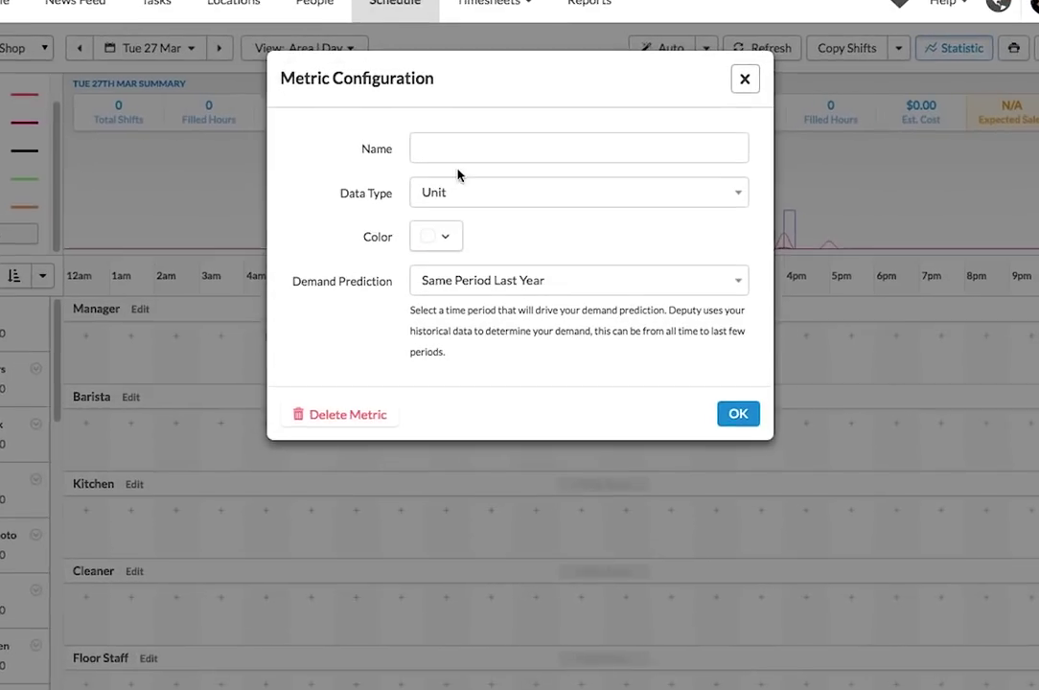
{"action": "left_click", "coordinate": [510, 144]}
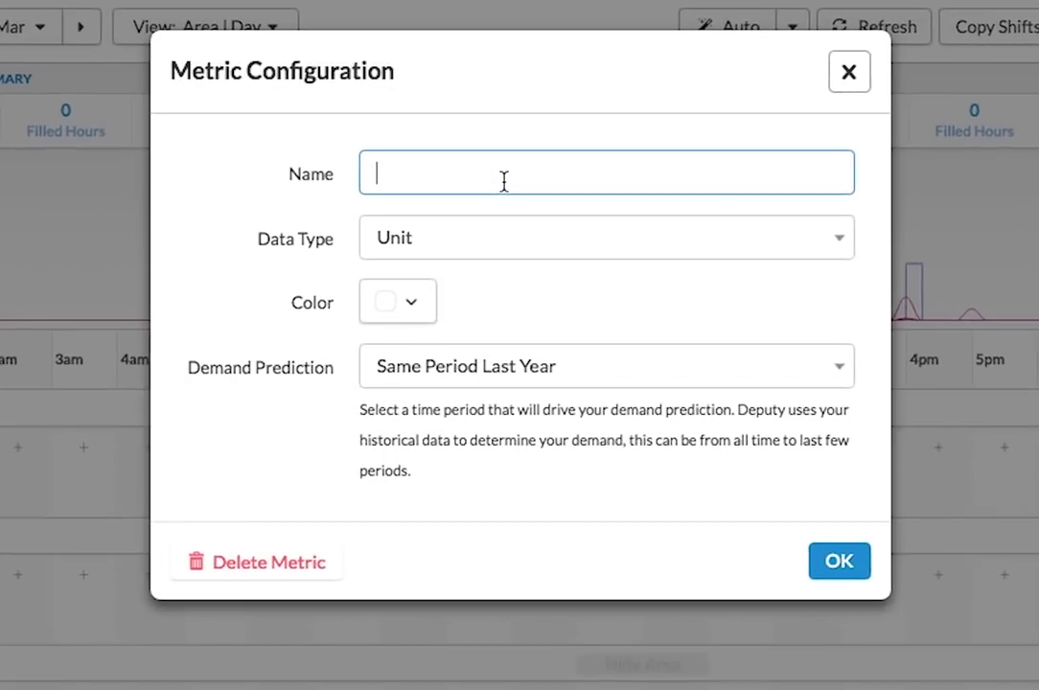
{"action": "type", "text": "Coffe"}
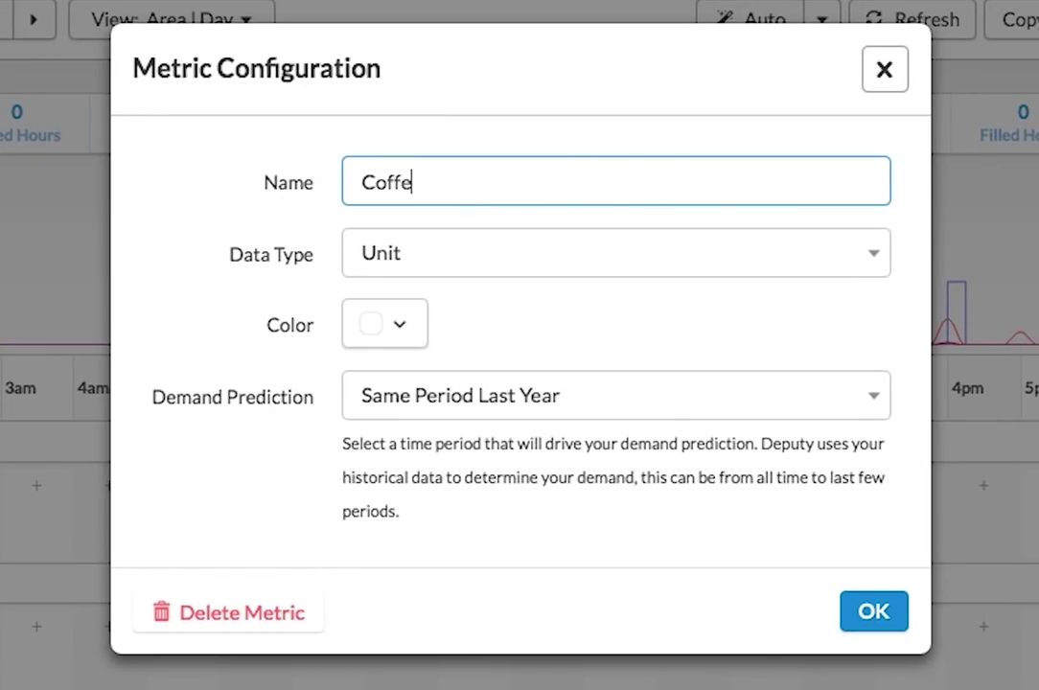
{"action": "type", "text": "e Solds"}
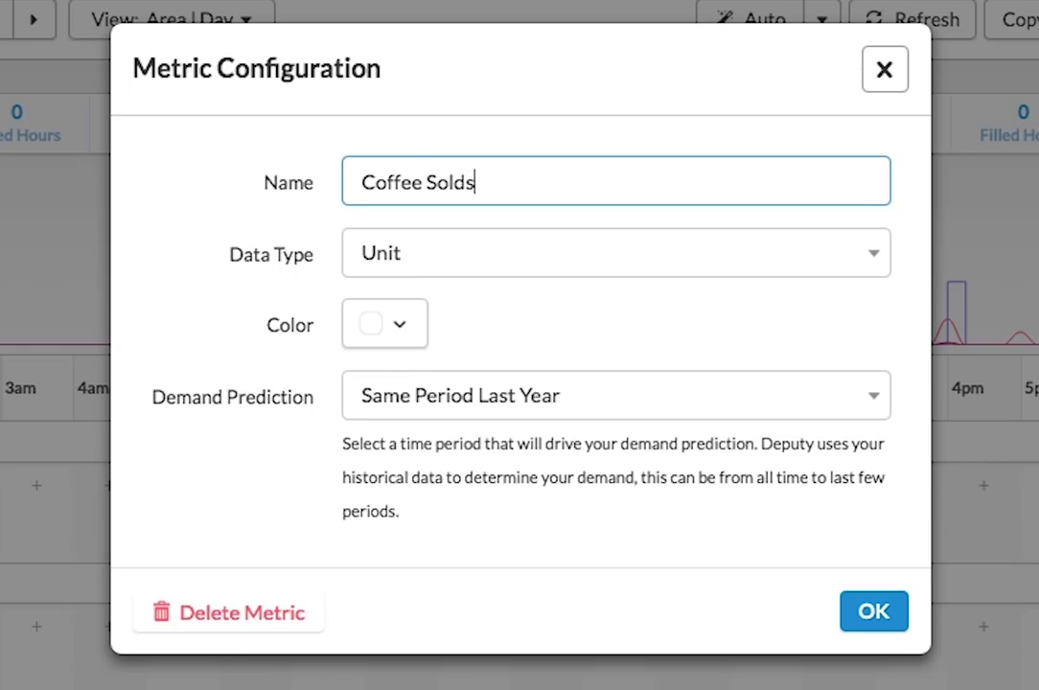
Keep the metric's data type as Unit and give it a mauve colour.
{"action": "left_click", "coordinate": [580, 250]}
{"action": "left_click", "coordinate": [565, 261]}
{"action": "left_click", "coordinate": [565, 258]}
{"action": "left_click", "coordinate": [557, 281]}
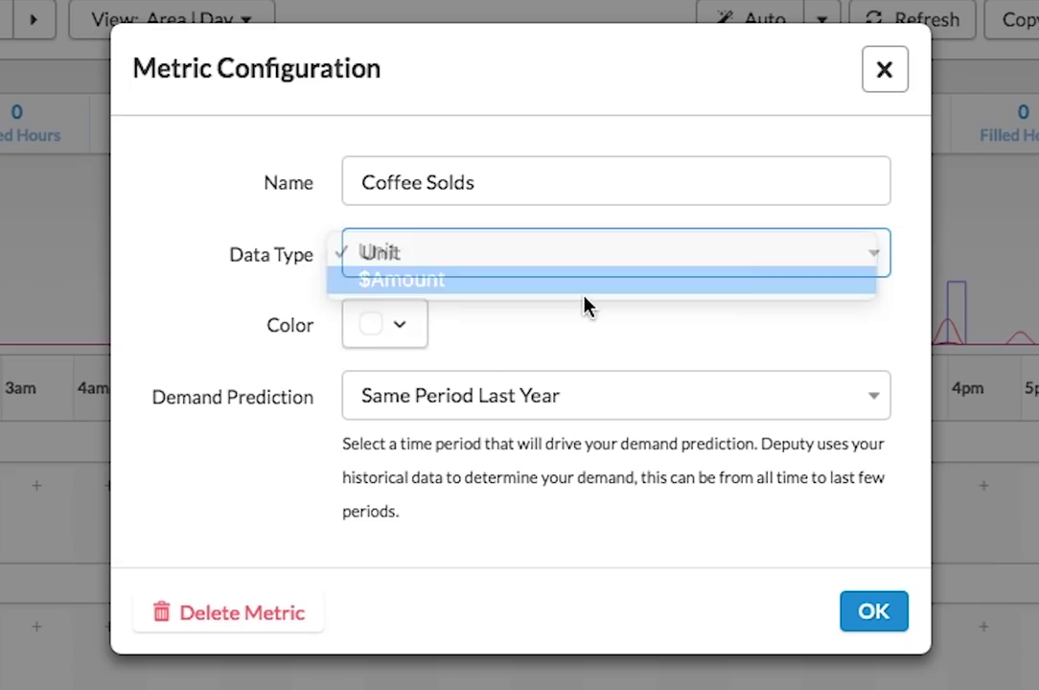
{"action": "left_click", "coordinate": [575, 262]}
{"action": "left_click", "coordinate": [561, 223]}
{"action": "left_click", "coordinate": [407, 328]}
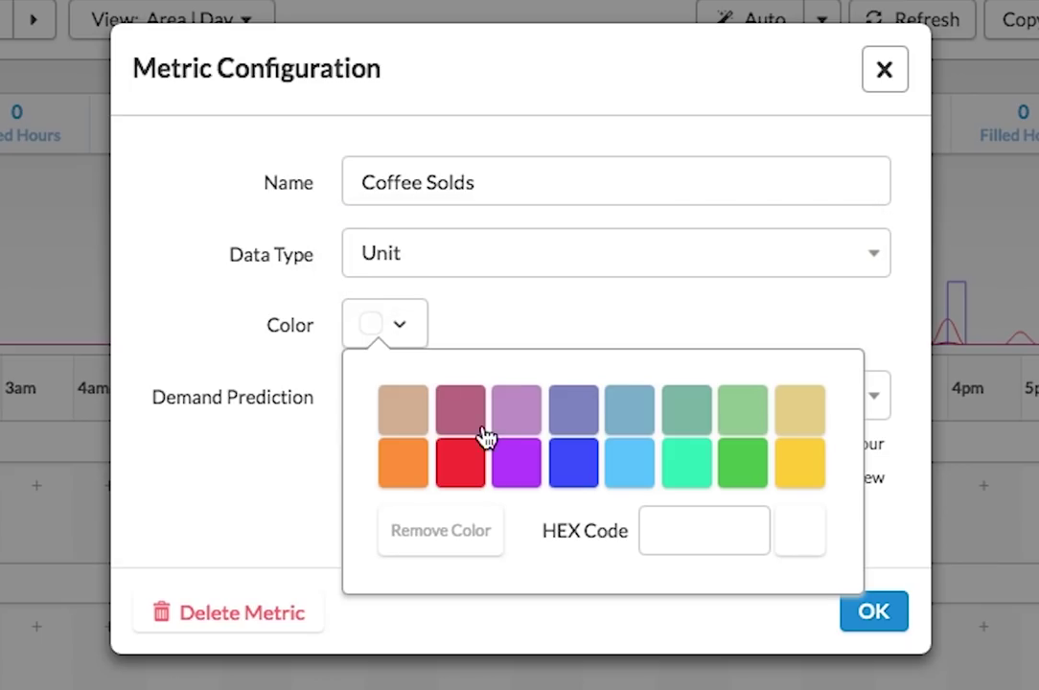
{"action": "left_click", "coordinate": [460, 410]}
{"action": "left_click", "coordinate": [421, 330]}
Set the metric's demand prediction to Same Period Last Year.
{"action": "left_click", "coordinate": [432, 410]}
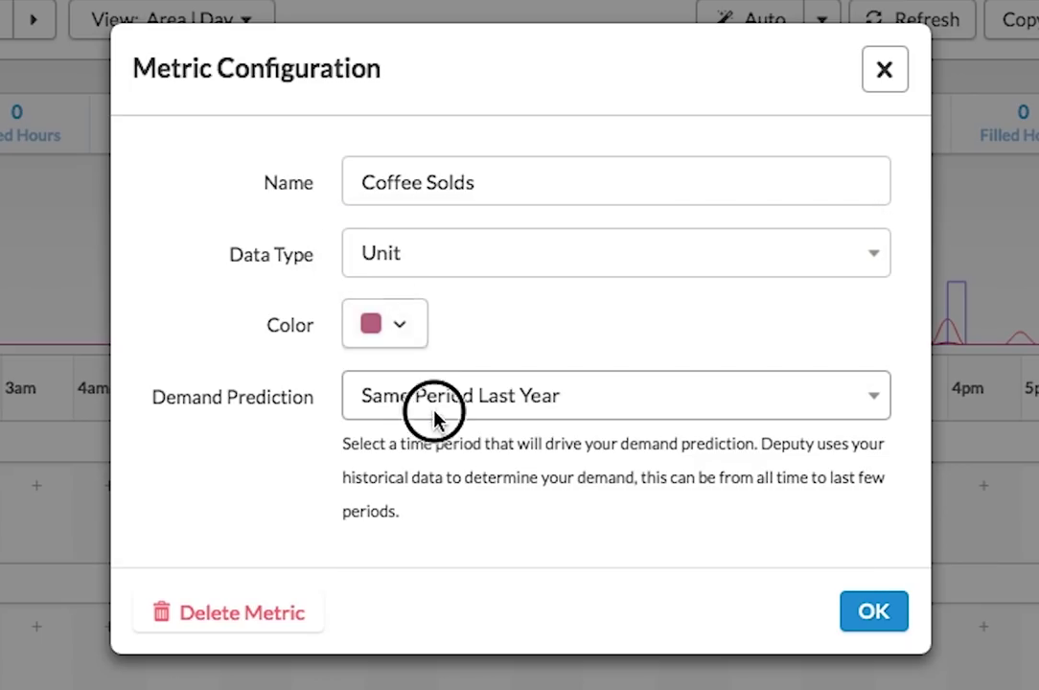
{"action": "left_click", "coordinate": [433, 282]}
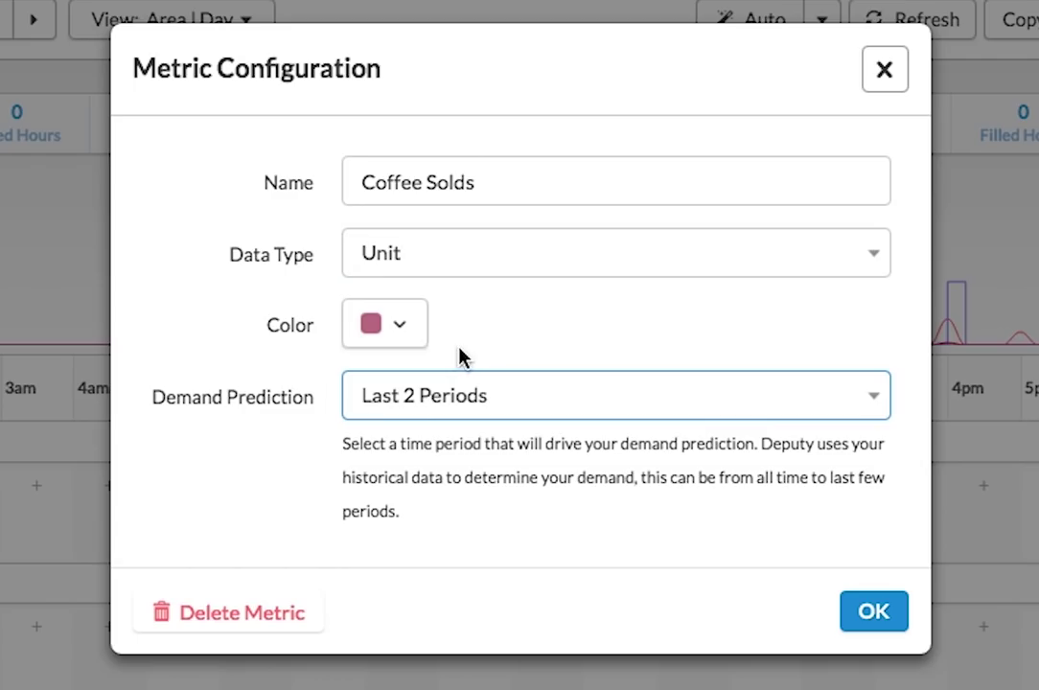
{"action": "left_click", "coordinate": [482, 399]}
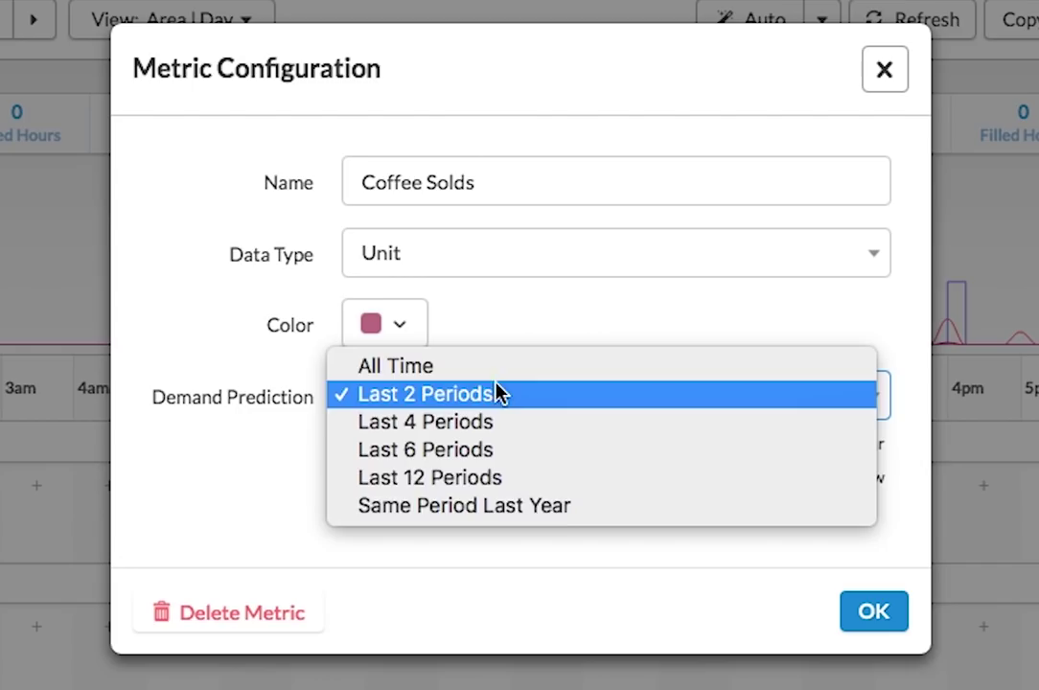
{"action": "left_click", "coordinate": [559, 510]}
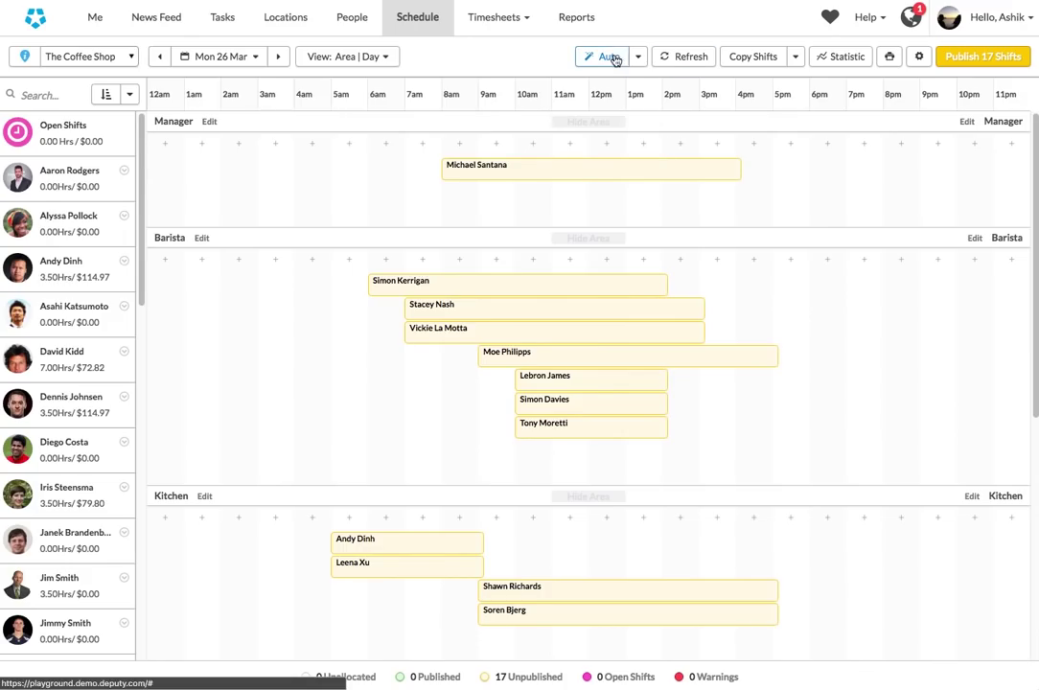
Show Mon 26 Mar's hourly Required Staff figures and review the Demand Builder staffing ratios.
{"action": "left_click", "coordinate": [823, 58]}
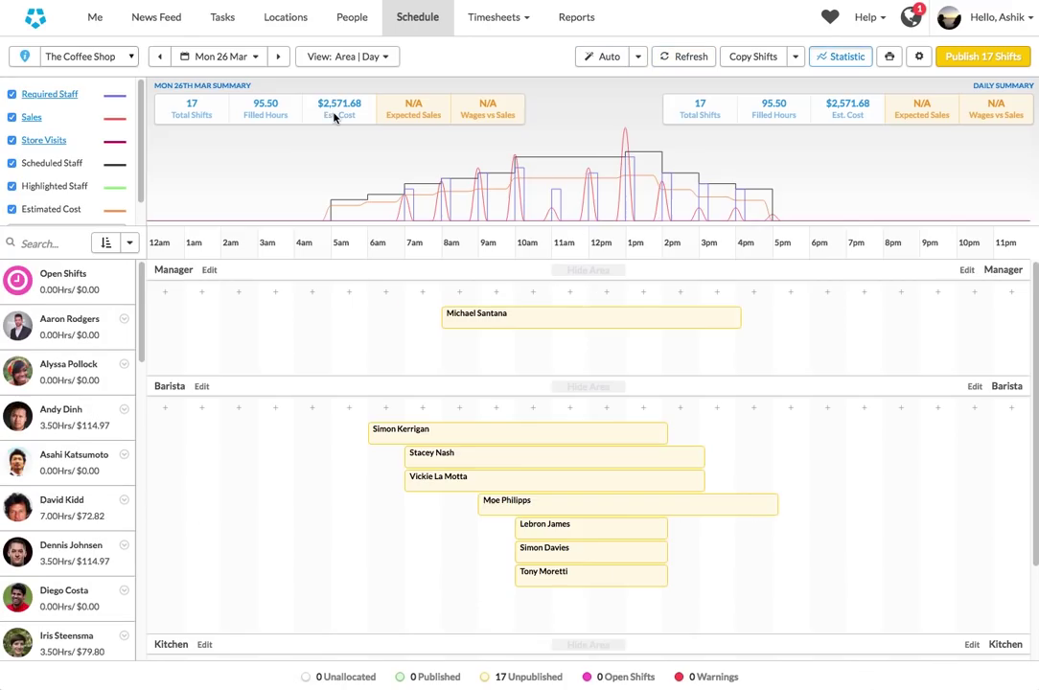
{"action": "left_click", "coordinate": [56, 97]}
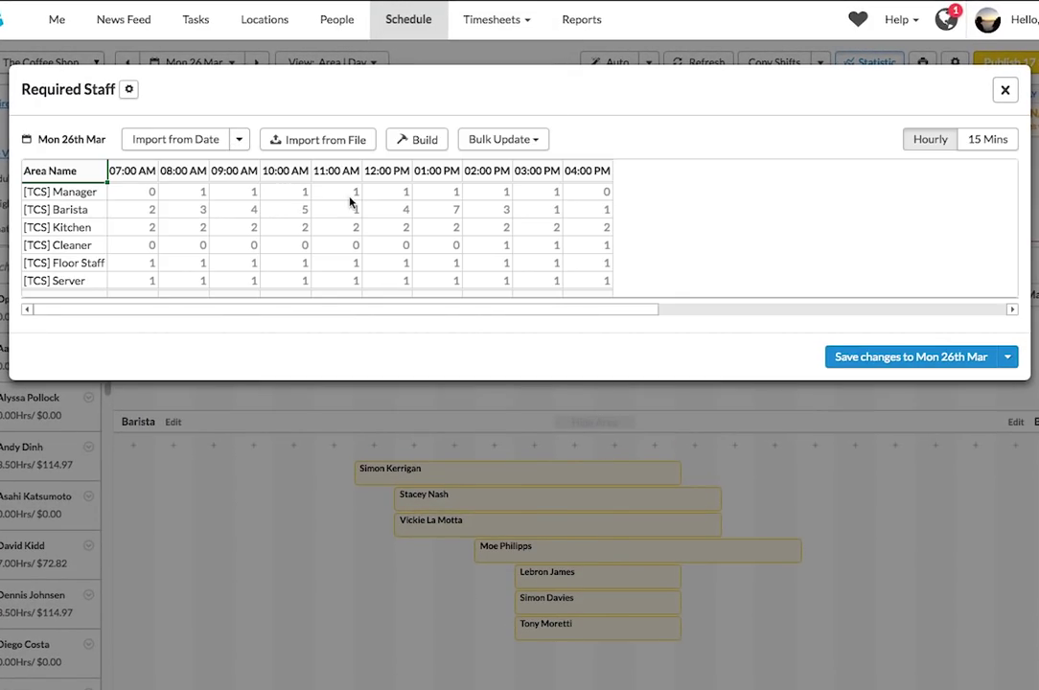
{"action": "scroll", "coordinate": [353, 205], "scroll_direction": "down", "scroll_amount": 1}
{"action": "scroll", "coordinate": [357, 205], "scroll_direction": "up", "scroll_amount": 1}
{"action": "left_click", "coordinate": [422, 139]}
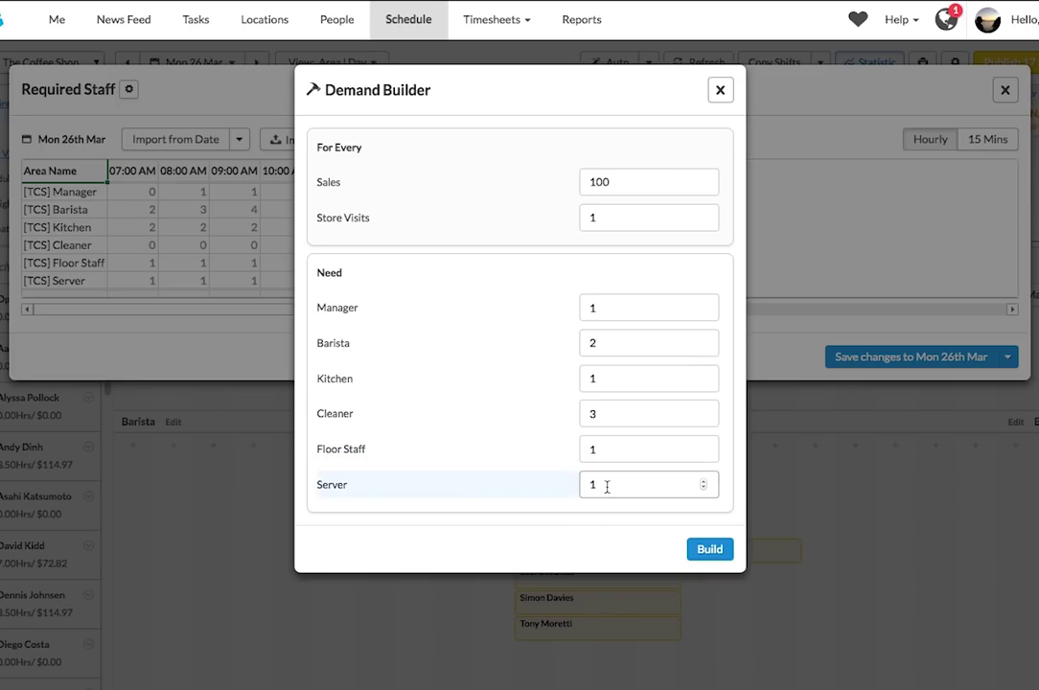
{"action": "left_click", "coordinate": [721, 91]}
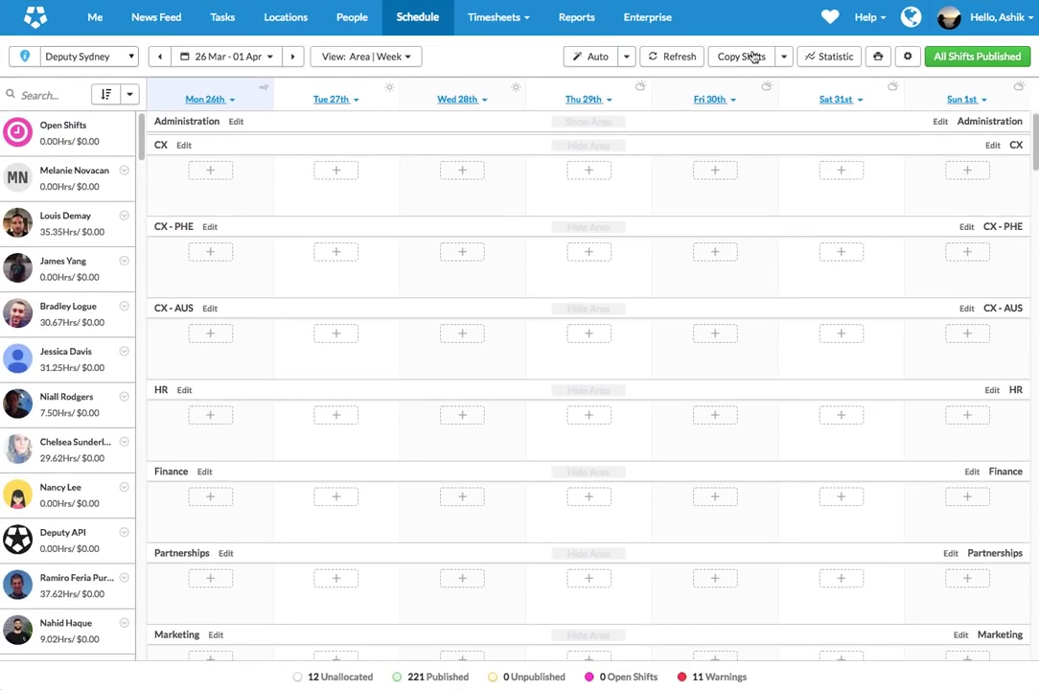
Turn on the Statistic chart for the Deputy Sydney 26 Mar–01 Apr week, metric list scrolled to top.
{"action": "left_click", "coordinate": [827, 58]}
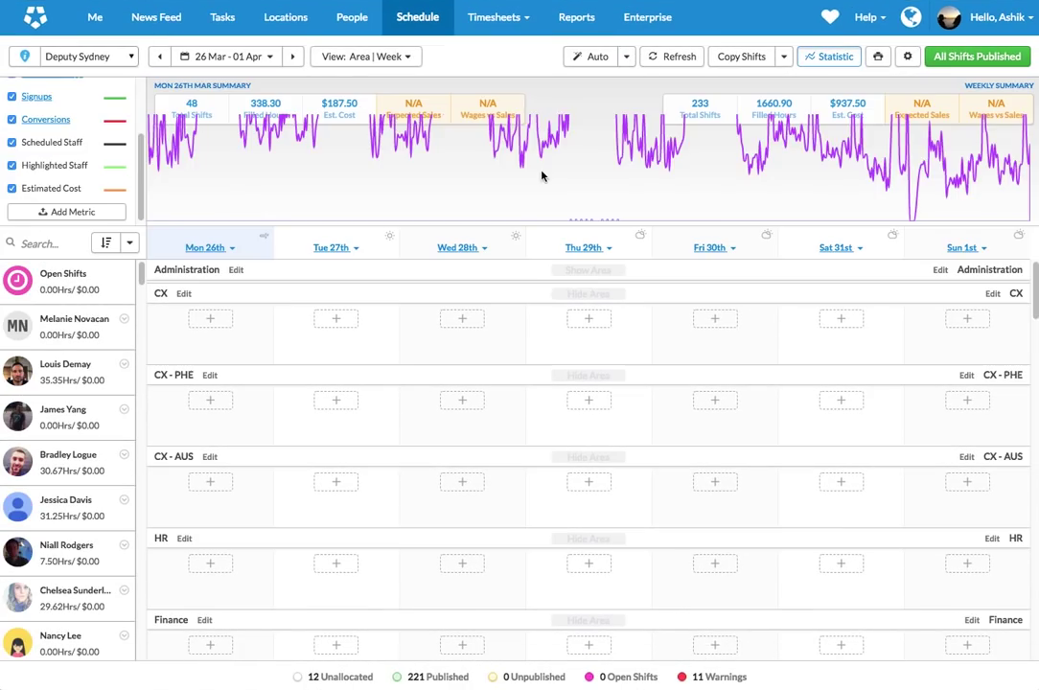
{"action": "scroll", "coordinate": [55, 141], "scroll_direction": "up", "scroll_amount": 3}
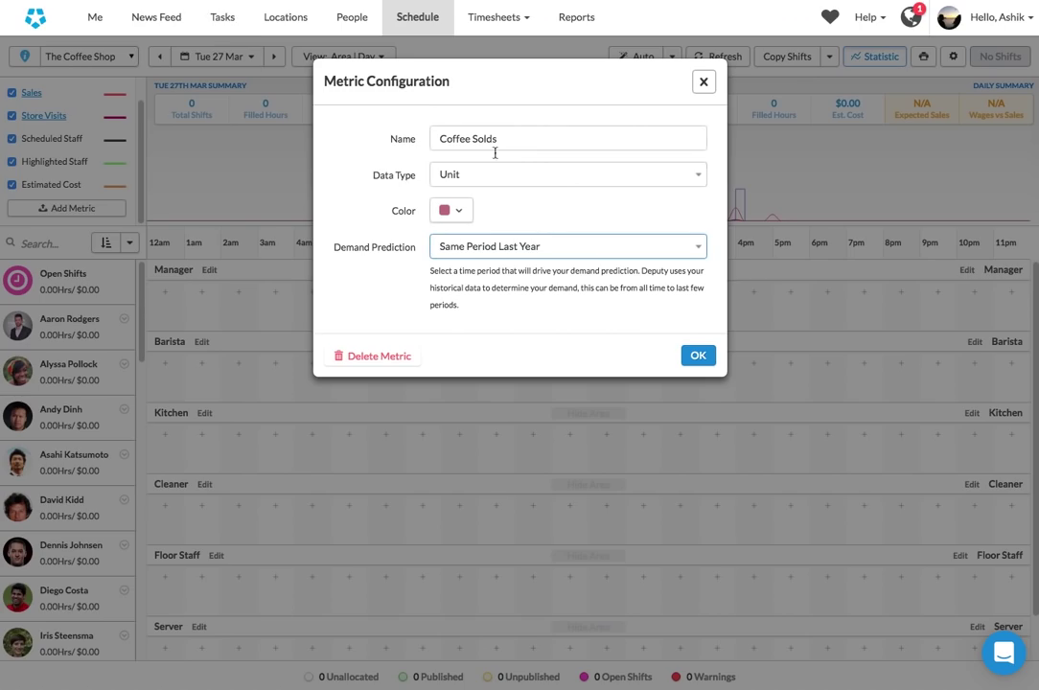
Start an Auto Build for Tue 27 Mar with base model Learn From Past Worked Hours.
{"action": "left_click", "coordinate": [702, 82]}
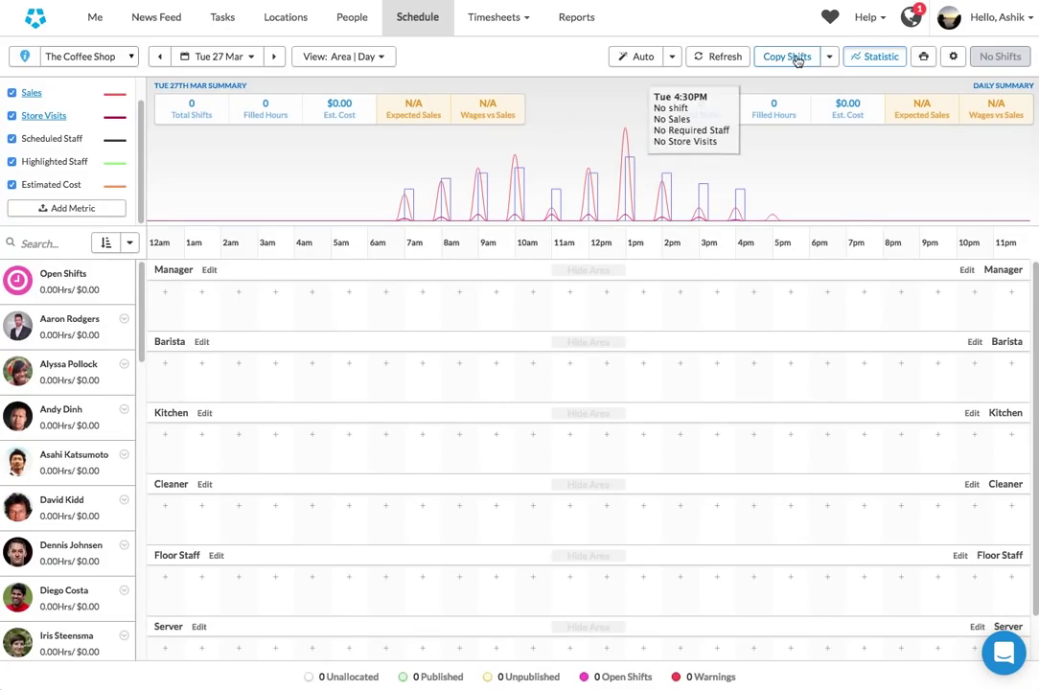
{"action": "left_click", "coordinate": [670, 58]}
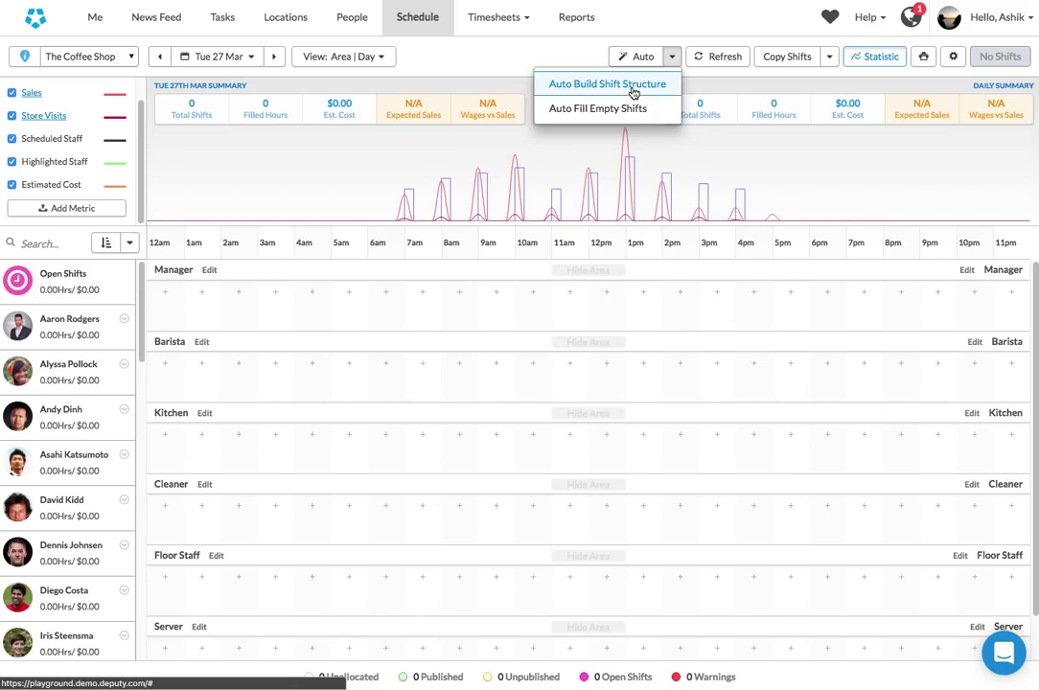
{"action": "left_click", "coordinate": [633, 88]}
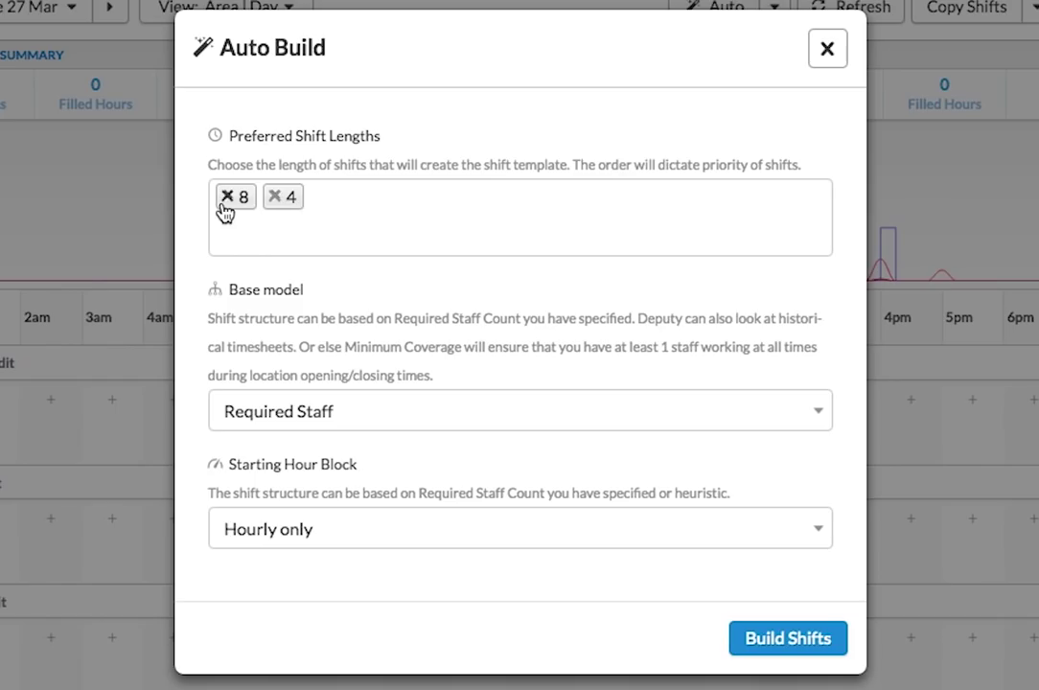
{"action": "left_click", "coordinate": [350, 418]}
{"action": "left_click", "coordinate": [347, 415]}
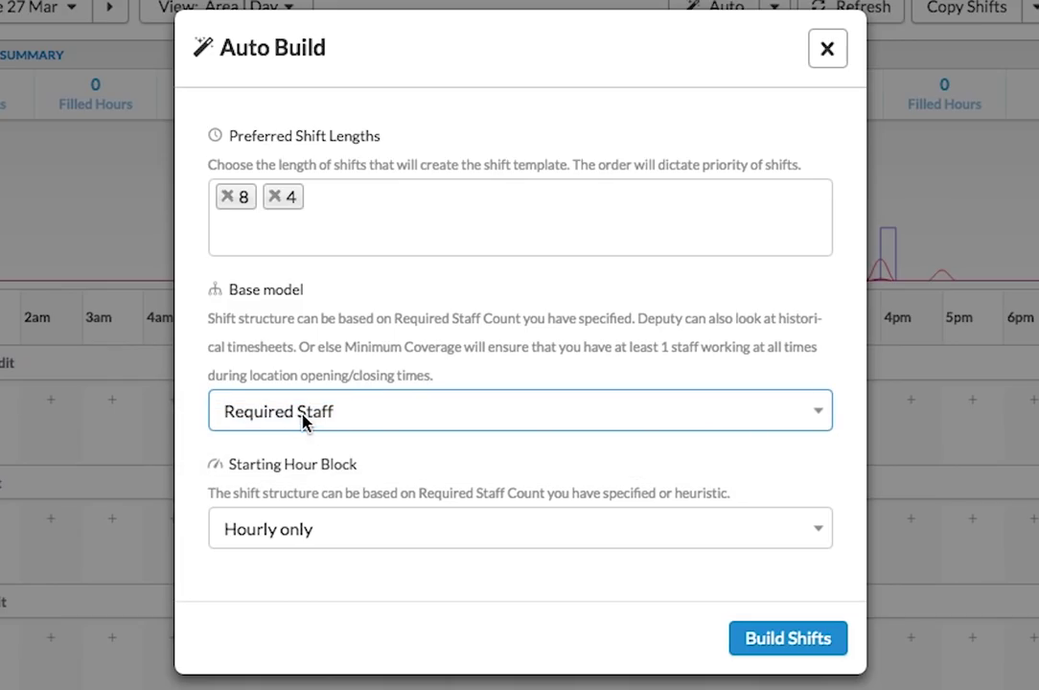
{"action": "left_click", "coordinate": [341, 418]}
{"action": "left_click", "coordinate": [338, 432]}
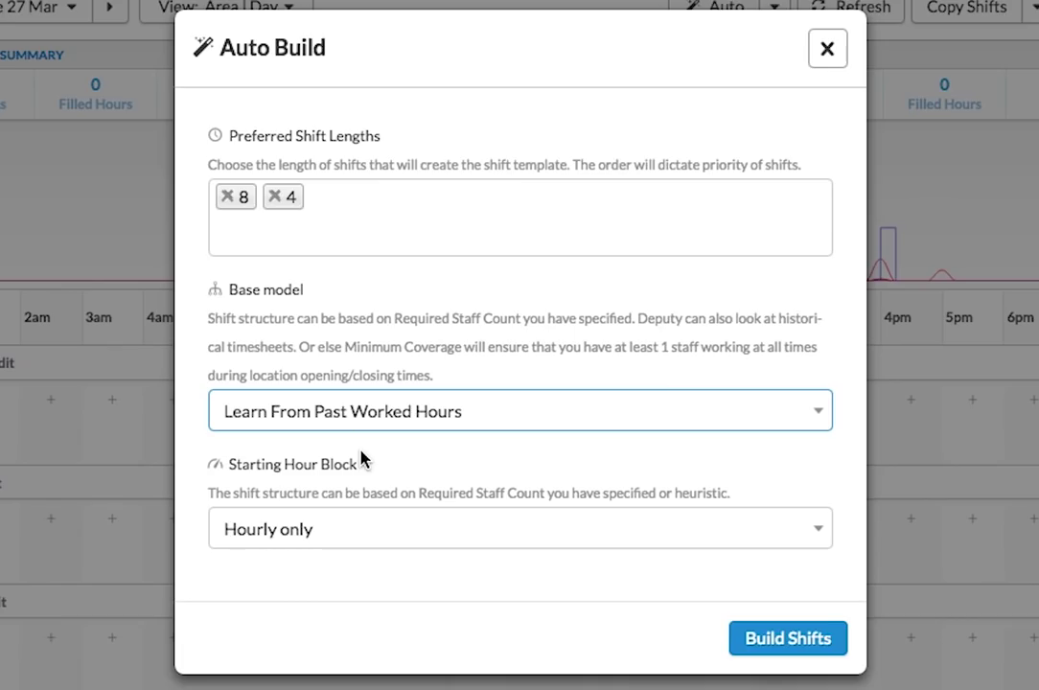
Use Hourly only starting hour blocks and build the shifts.
{"action": "left_click", "coordinate": [316, 535]}
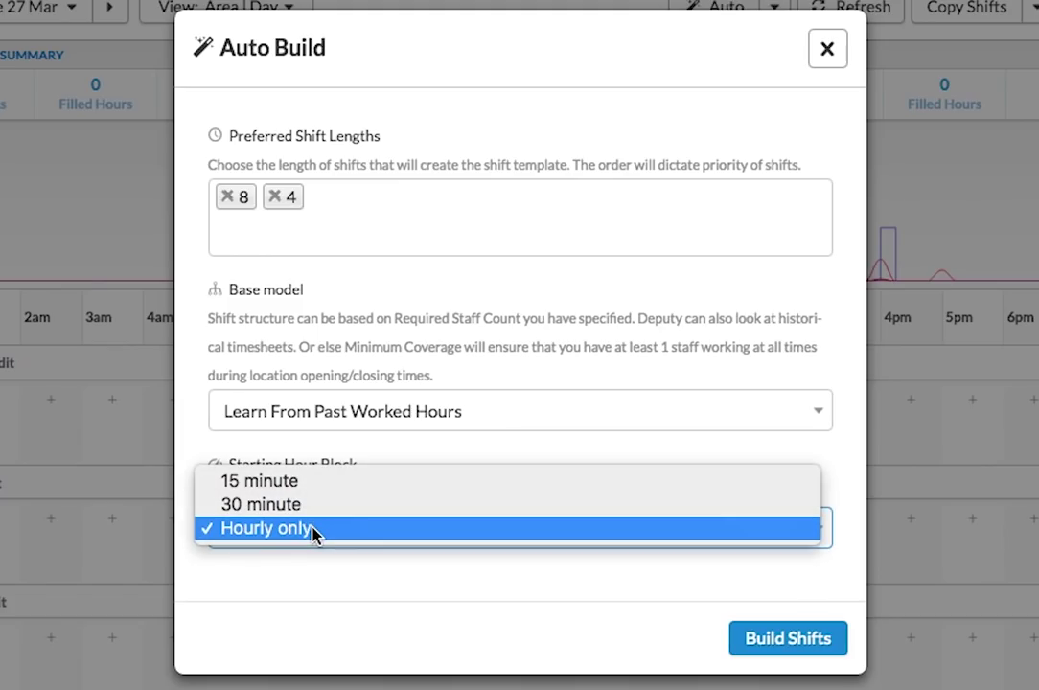
{"action": "left_click_drag", "start_coordinate": [316, 533], "coordinate": [314, 482]}
{"action": "left_click", "coordinate": [303, 528]}
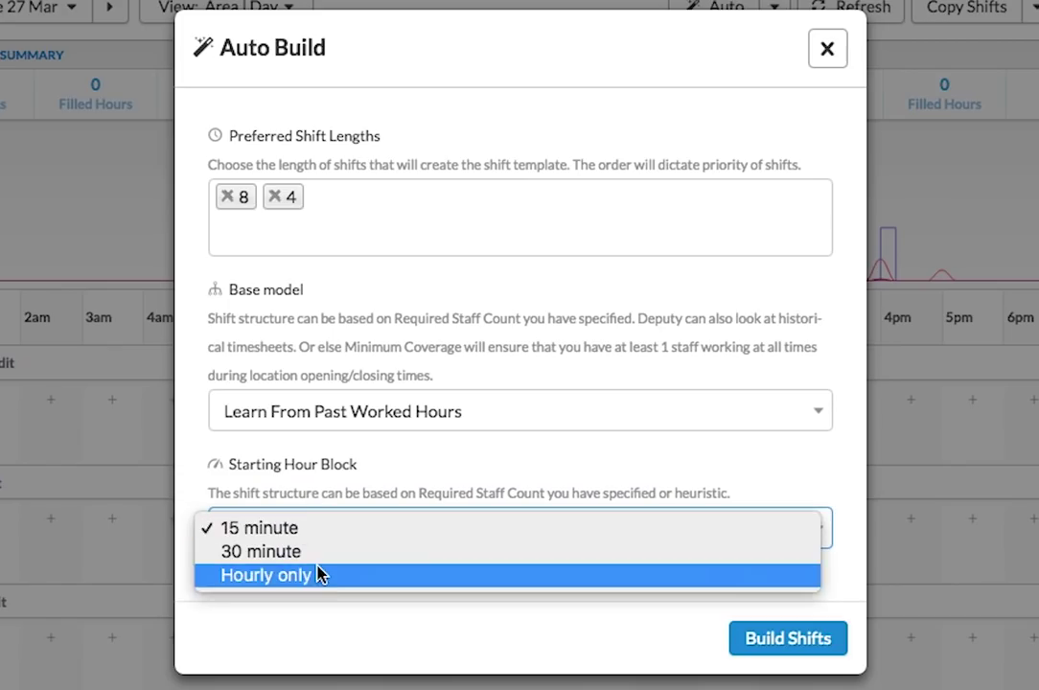
{"action": "left_click", "coordinate": [331, 573]}
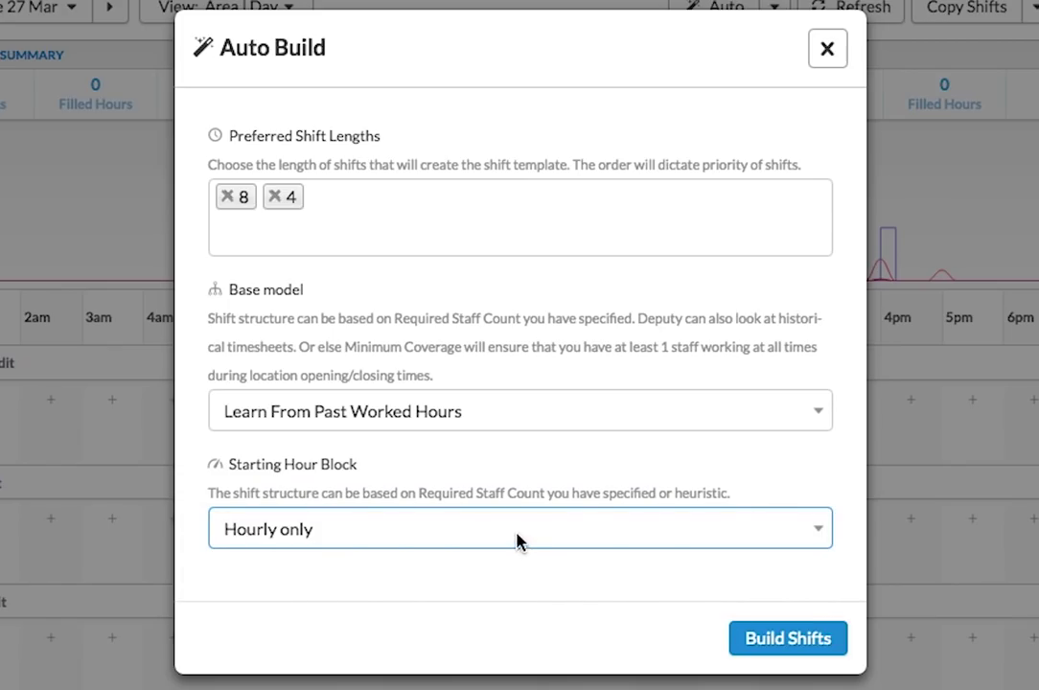
{"action": "left_click", "coordinate": [807, 648]}
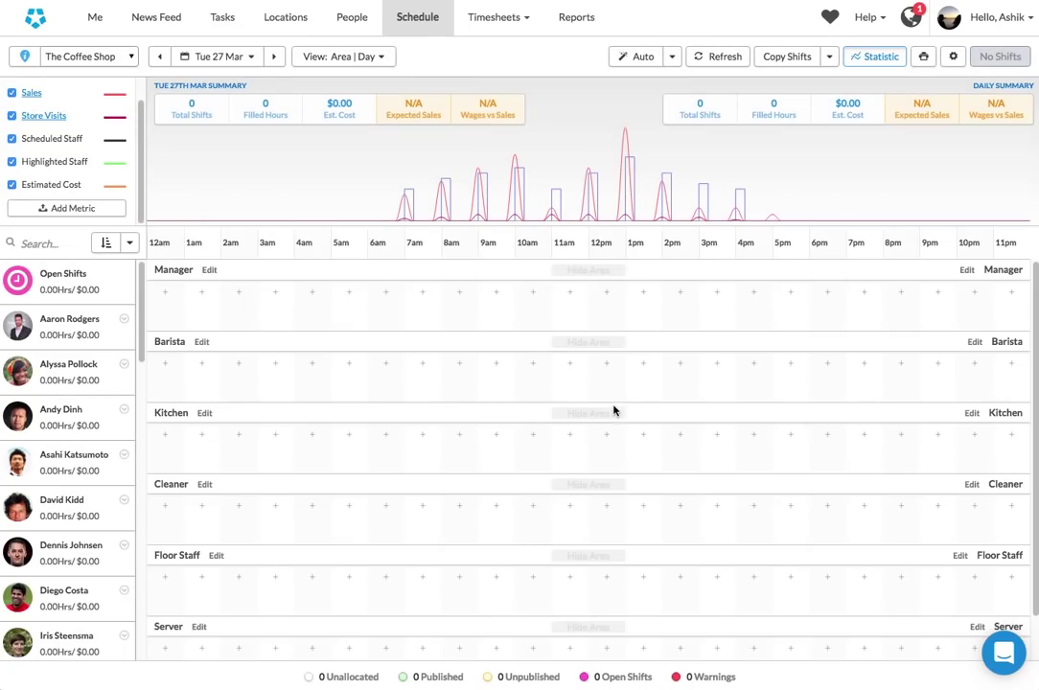
Rebuild Tue 27 Mar's shifts with the Required Staff base model, giving 17 unallocated shifts.
{"action": "left_click", "coordinate": [672, 57]}
{"action": "left_click", "coordinate": [648, 84]}
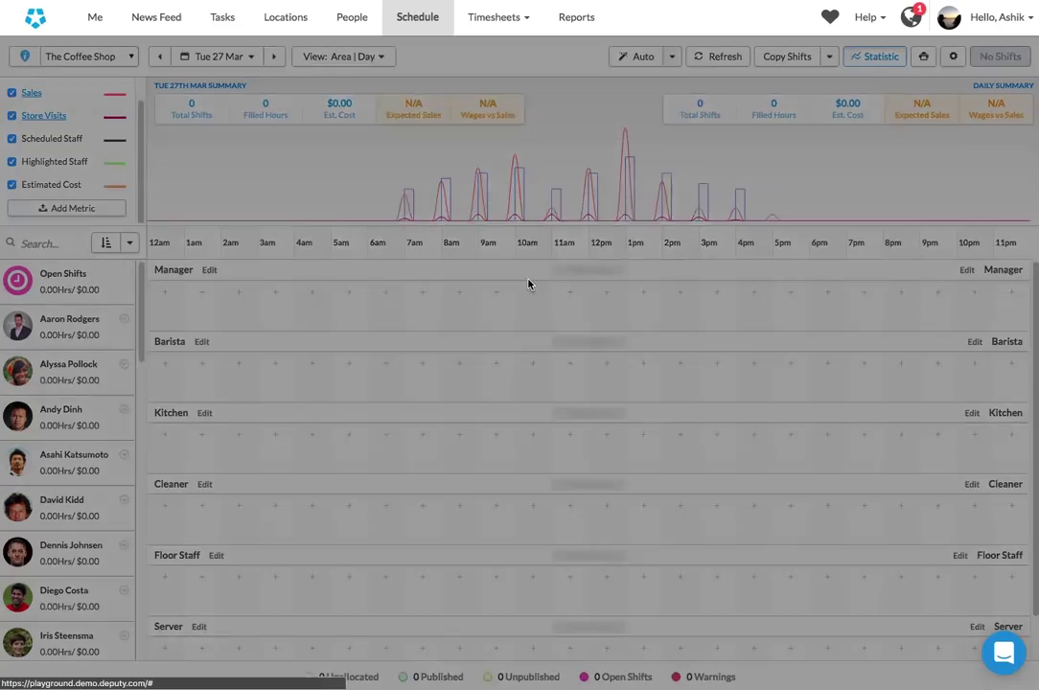
{"action": "left_click", "coordinate": [445, 300]}
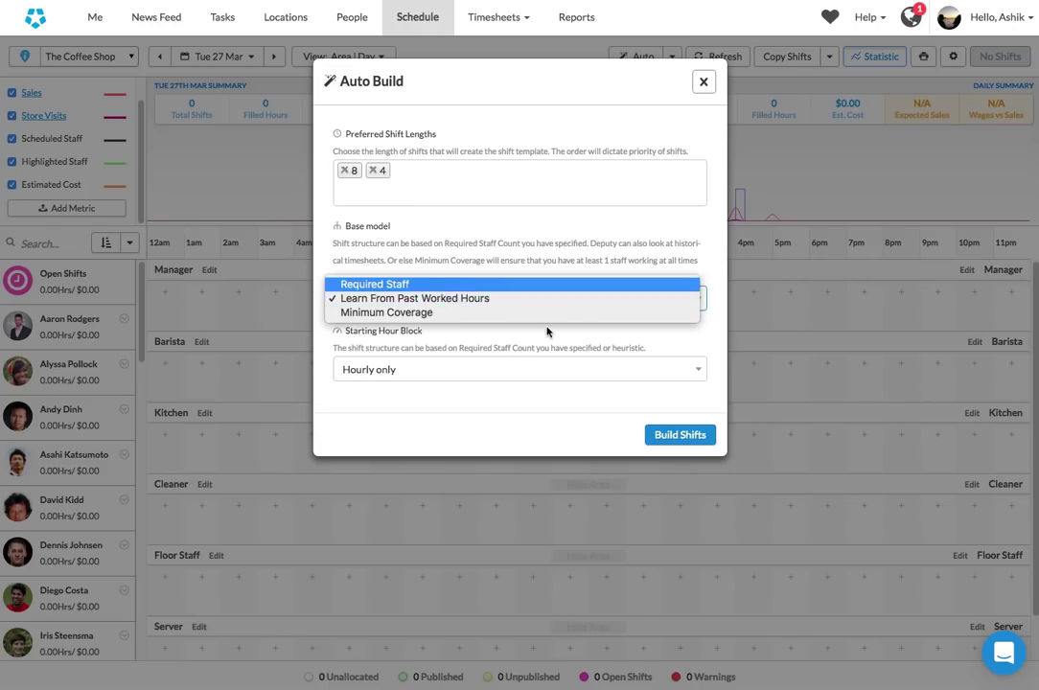
{"action": "key", "text": "Return"}
{"action": "left_click", "coordinate": [680, 435]}
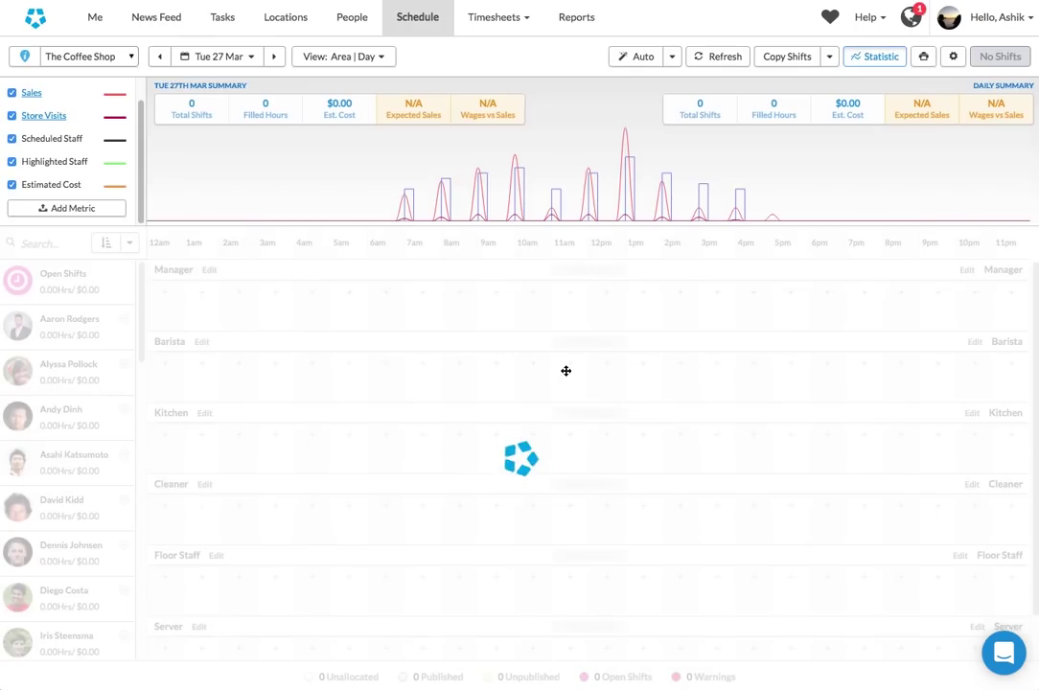
{"action": "scroll", "coordinate": [601, 345], "scroll_direction": "down", "scroll_amount": 3}
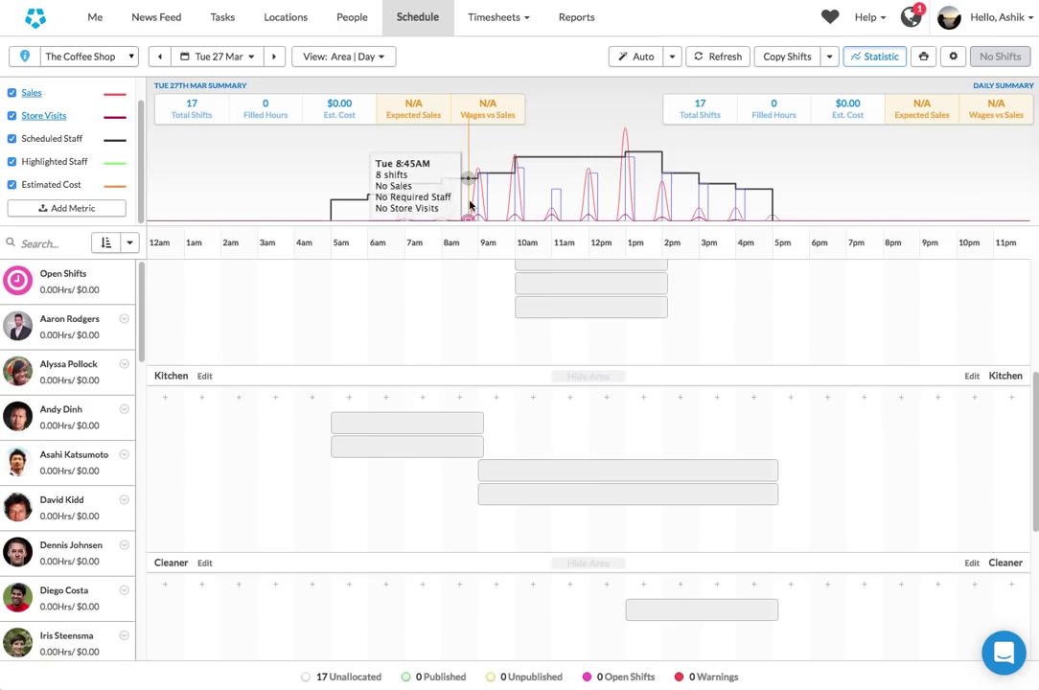
{"action": "scroll", "coordinate": [652, 383], "scroll_direction": "down", "scroll_amount": 2}
{"action": "scroll", "coordinate": [630, 429], "scroll_direction": "up", "scroll_amount": 5}
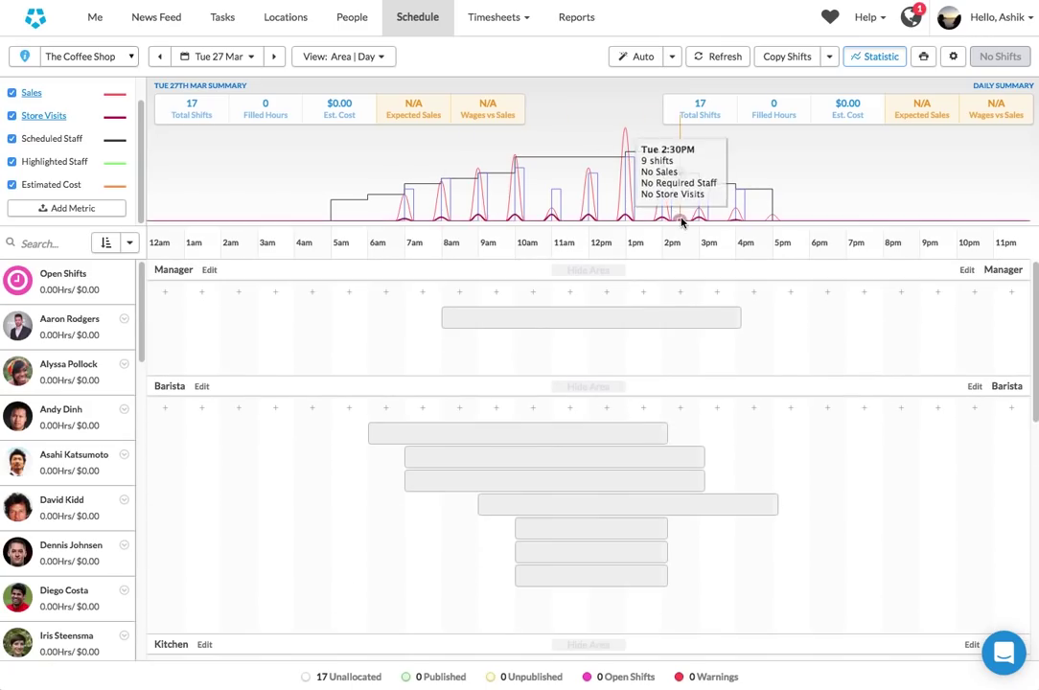
{"action": "left_click", "coordinate": [672, 58]}
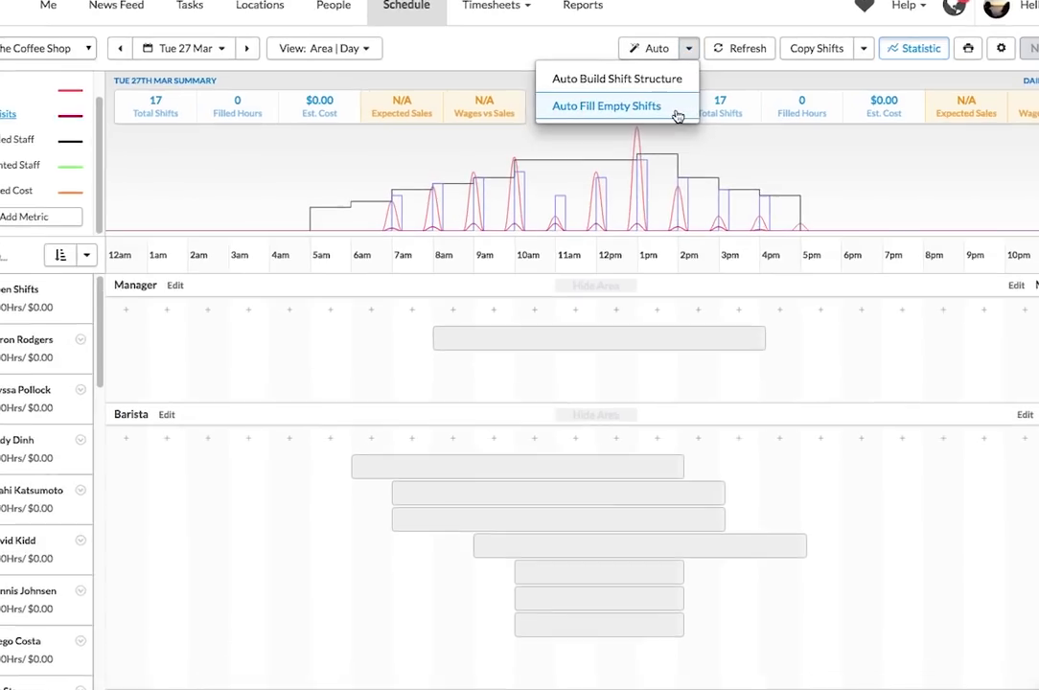
Set Auto Fill cost to Keep cost as low as possible, keeping equal hours and learn-from-me defaults.
{"action": "left_click", "coordinate": [662, 114]}
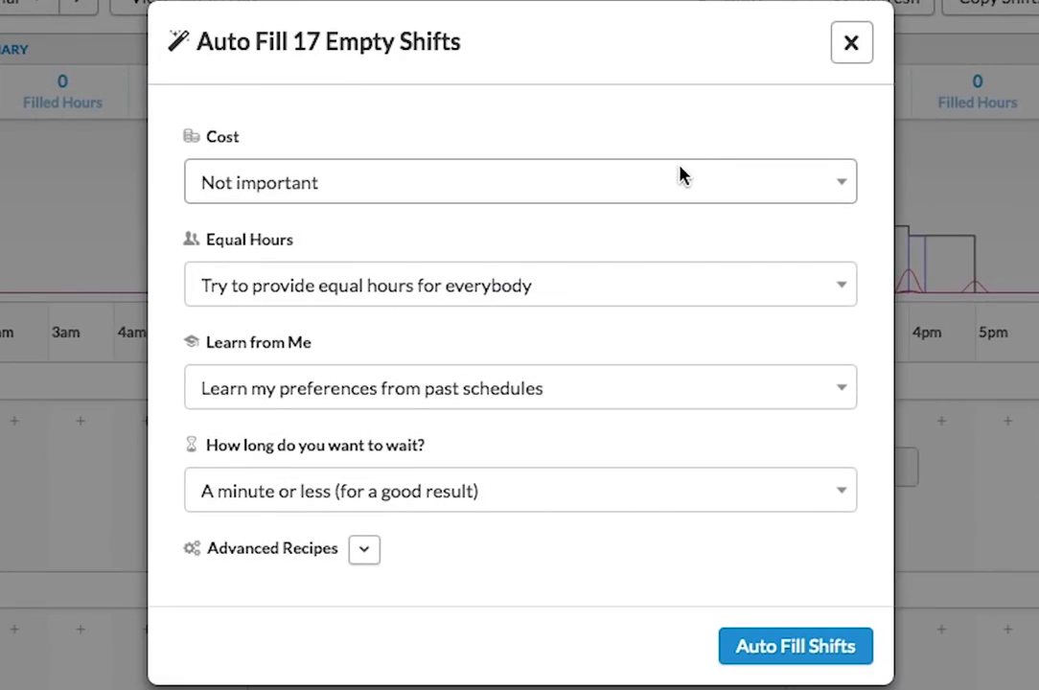
{"action": "left_click", "coordinate": [672, 190]}
{"action": "left_click", "coordinate": [660, 209]}
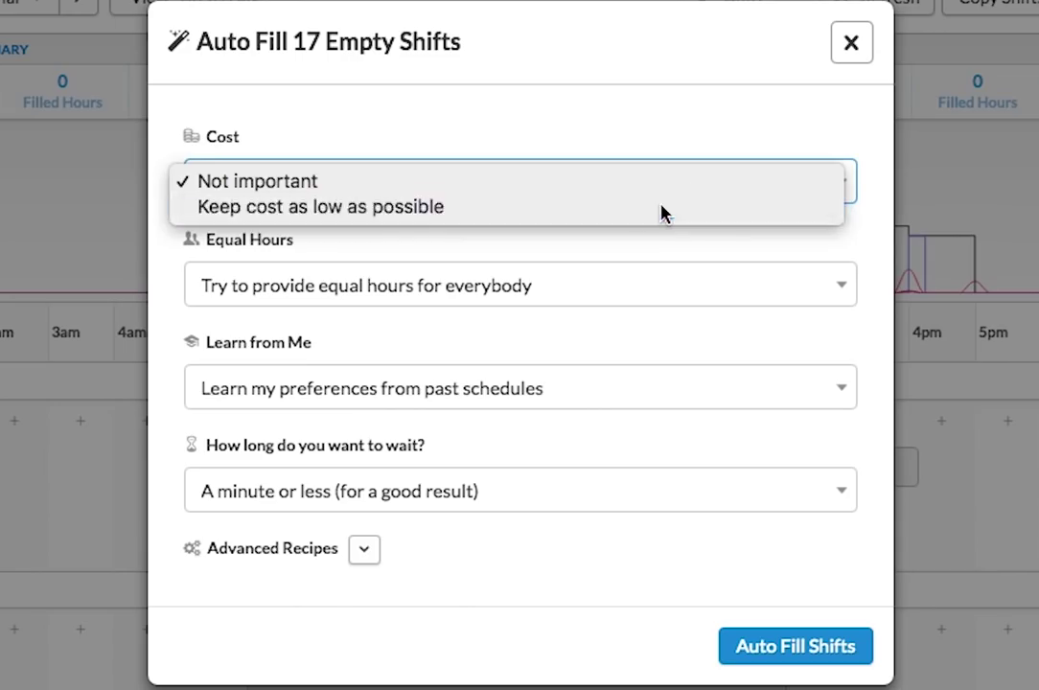
{"action": "left_click", "coordinate": [603, 288]}
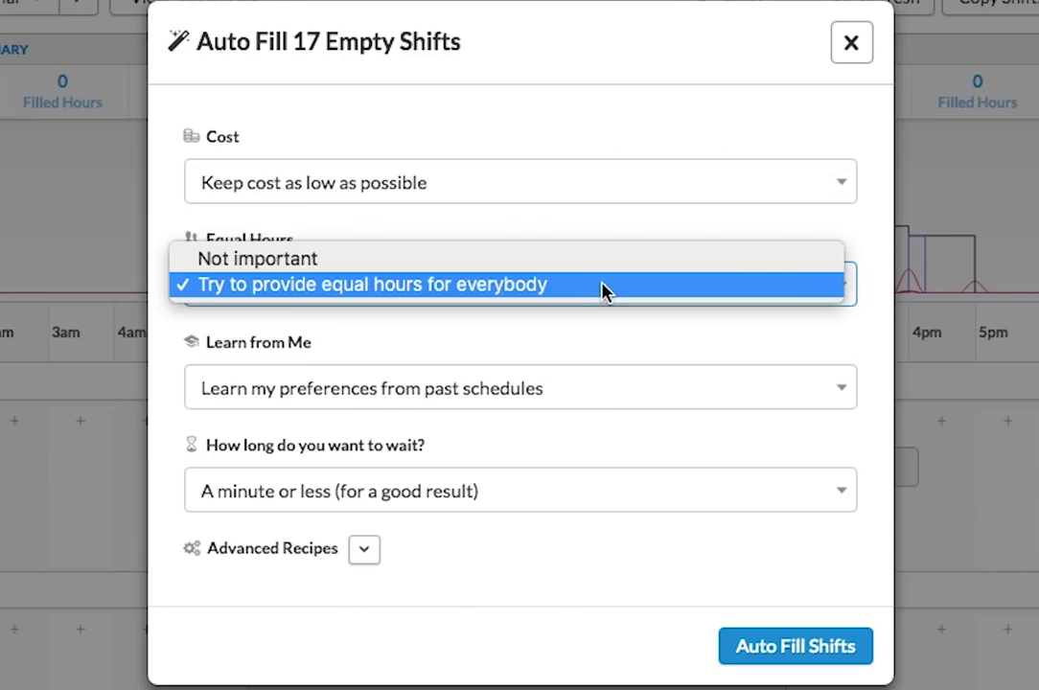
{"action": "left_click", "coordinate": [596, 292]}
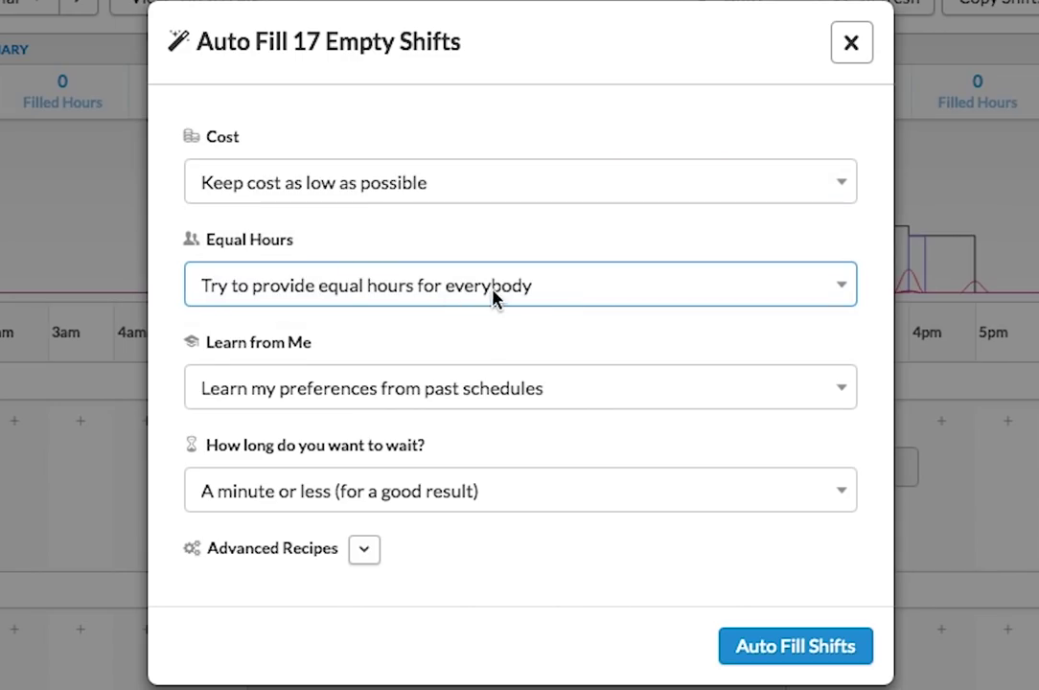
{"action": "left_click", "coordinate": [426, 394]}
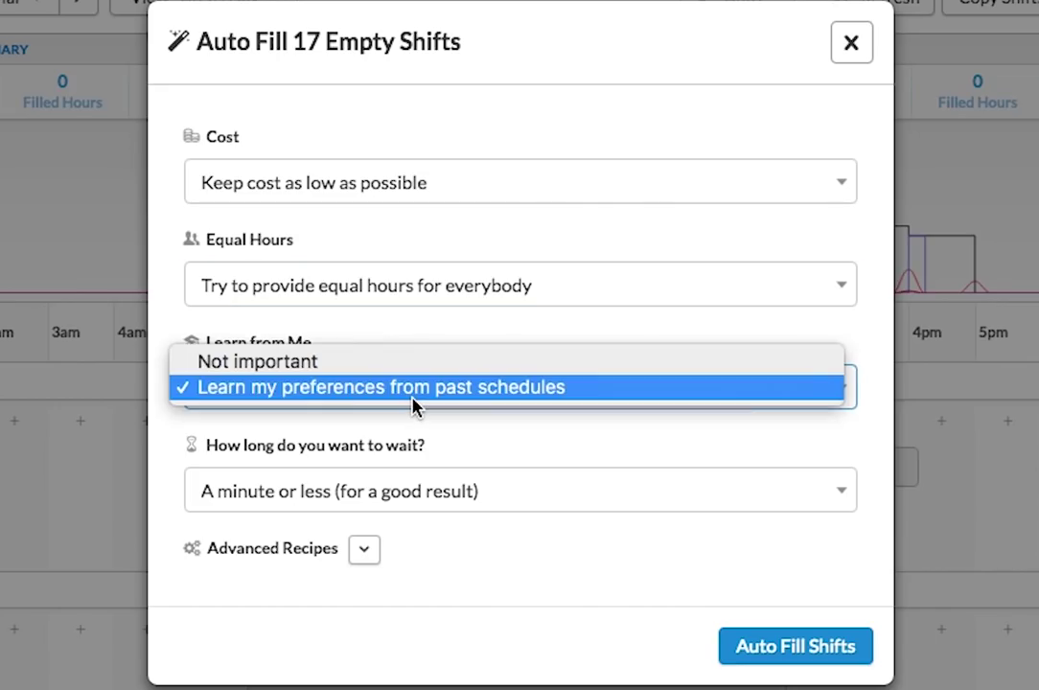
{"action": "left_click", "coordinate": [413, 391]}
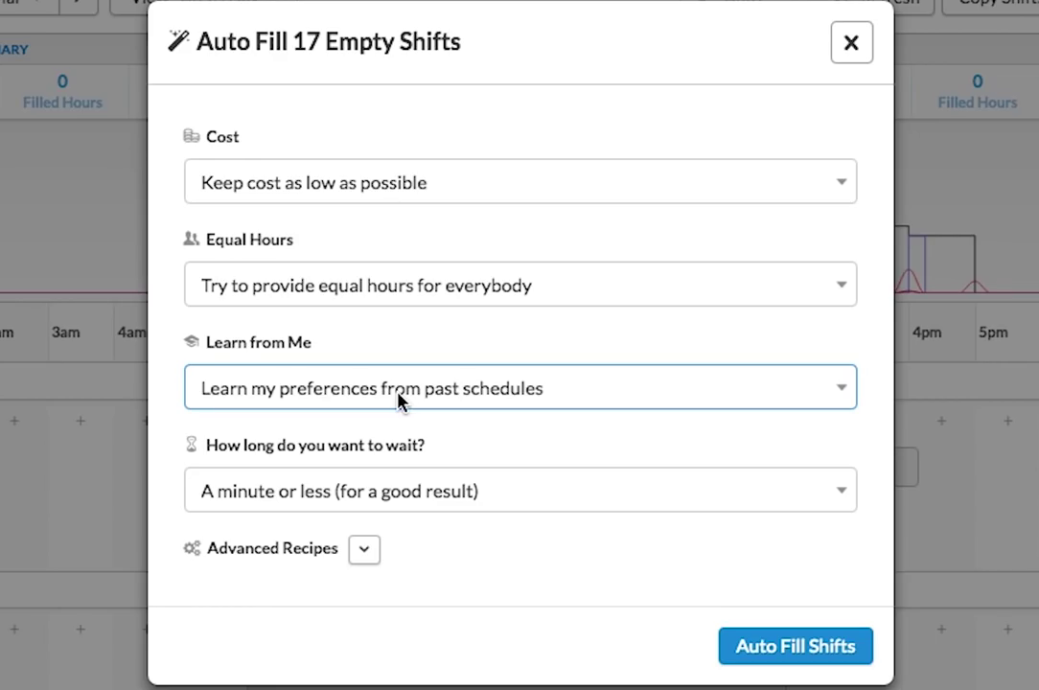
Keep the wait at a minute or less and start filling the 17 empty shifts.
{"action": "left_click", "coordinate": [416, 498]}
{"action": "left_click", "coordinate": [416, 499]}
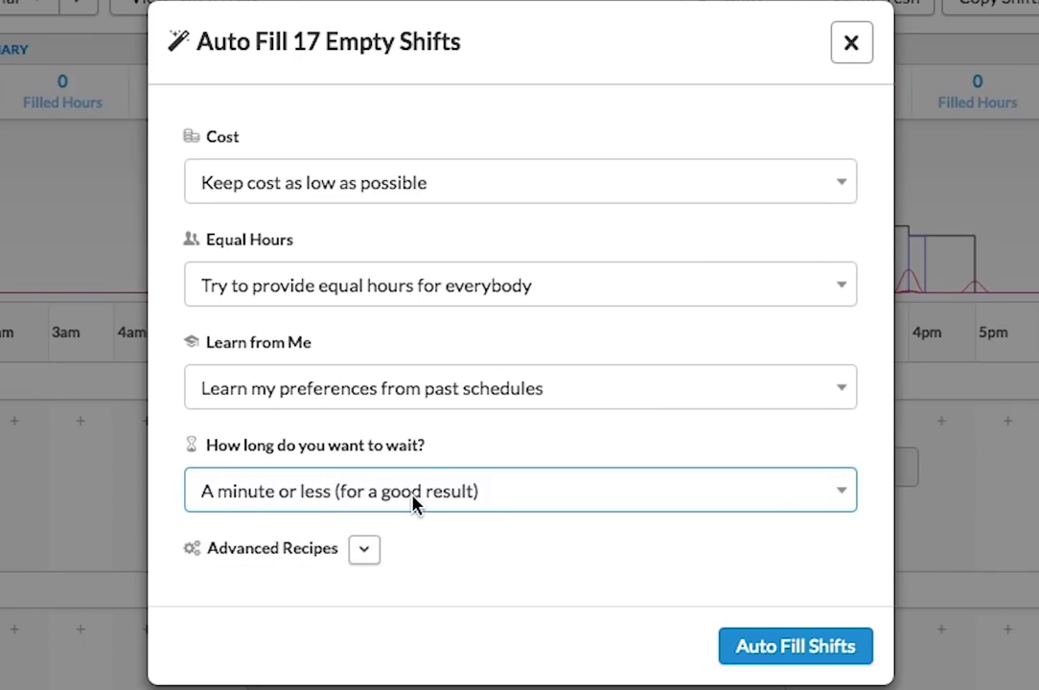
{"action": "left_click", "coordinate": [417, 503]}
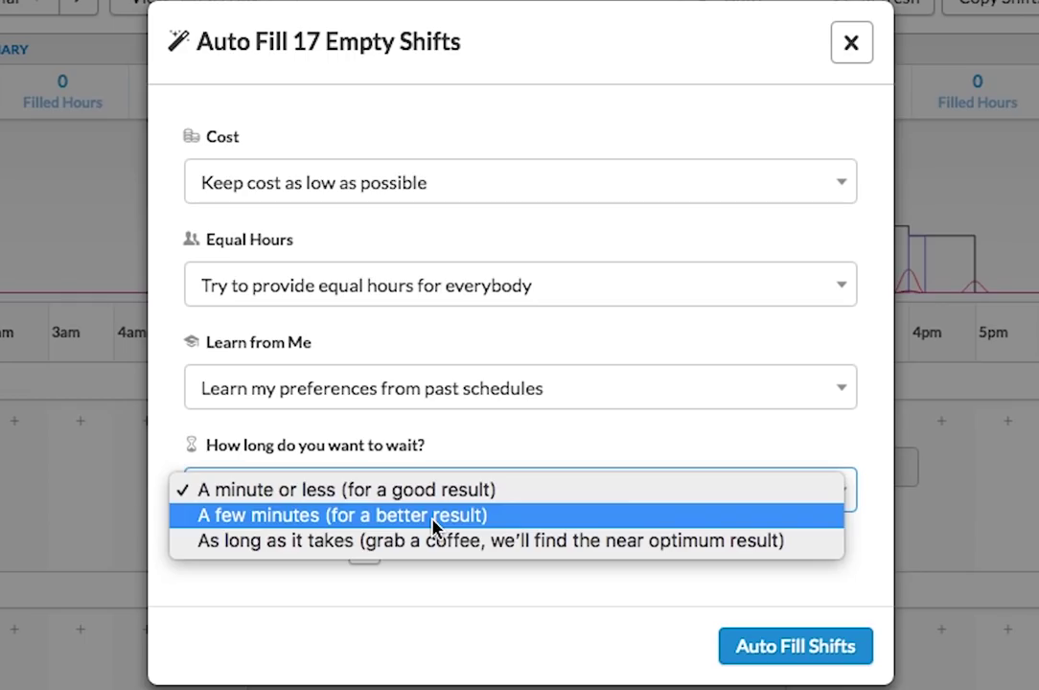
{"action": "left_click", "coordinate": [433, 515]}
{"action": "left_click", "coordinate": [430, 489]}
{"action": "key", "text": "Up"}
{"action": "key", "text": "Return"}
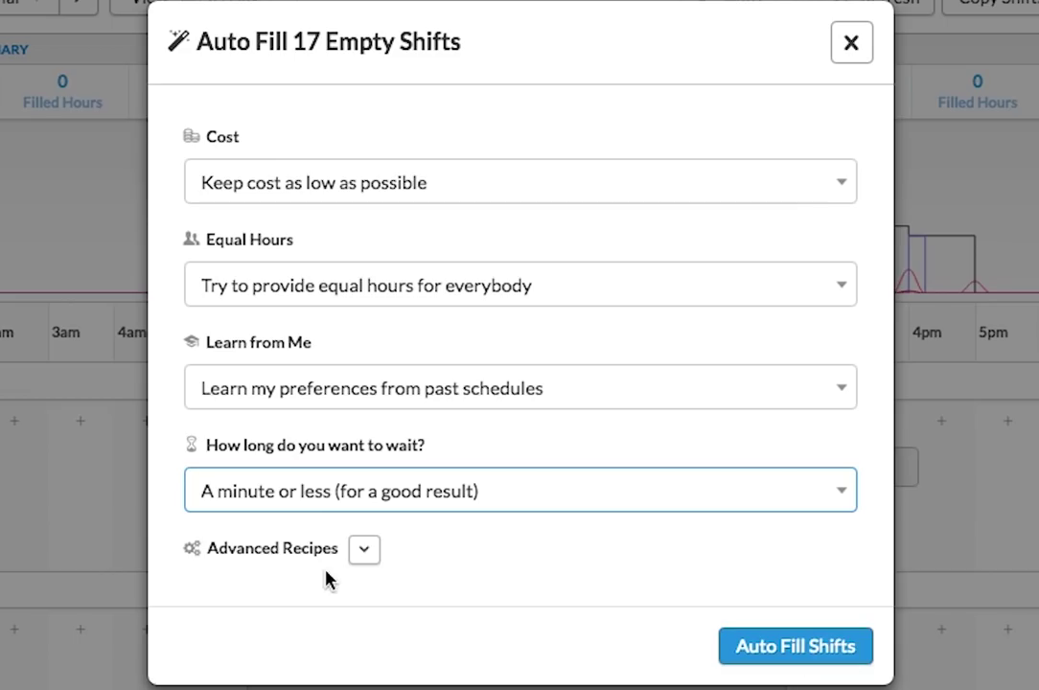
{"action": "left_click", "coordinate": [366, 551]}
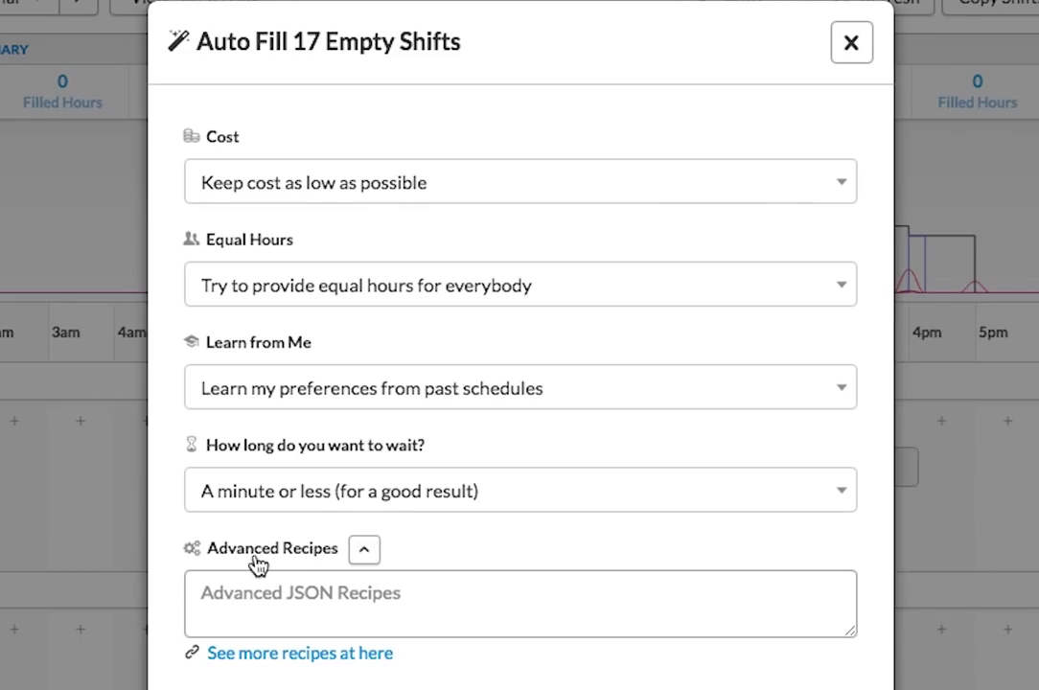
{"action": "left_click", "coordinate": [365, 552]}
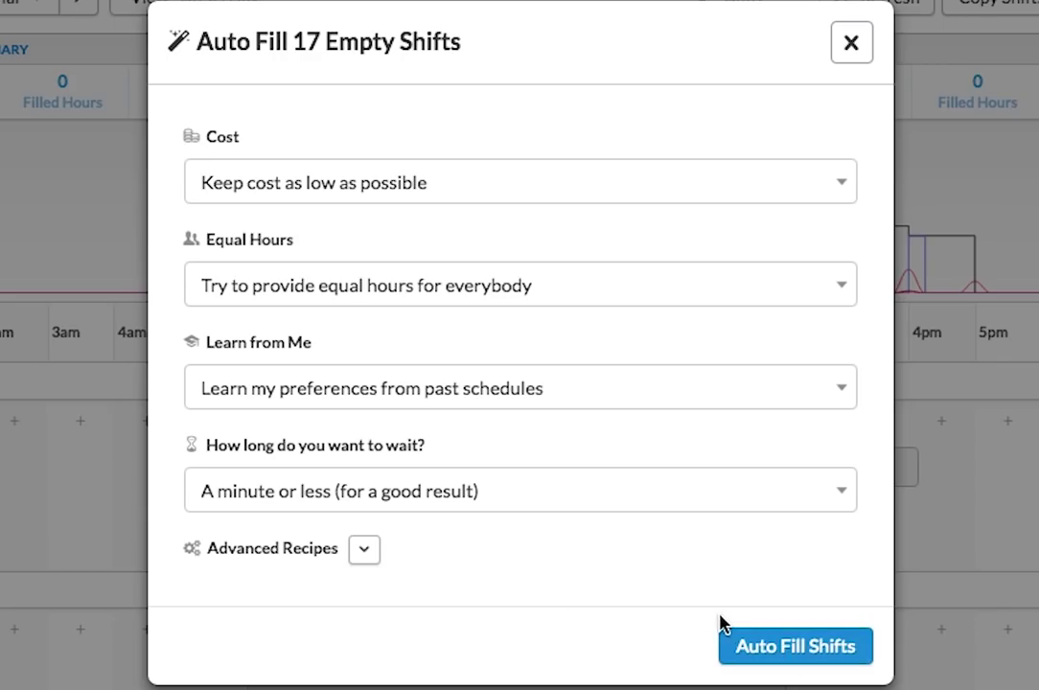
{"action": "left_click", "coordinate": [795, 647]}
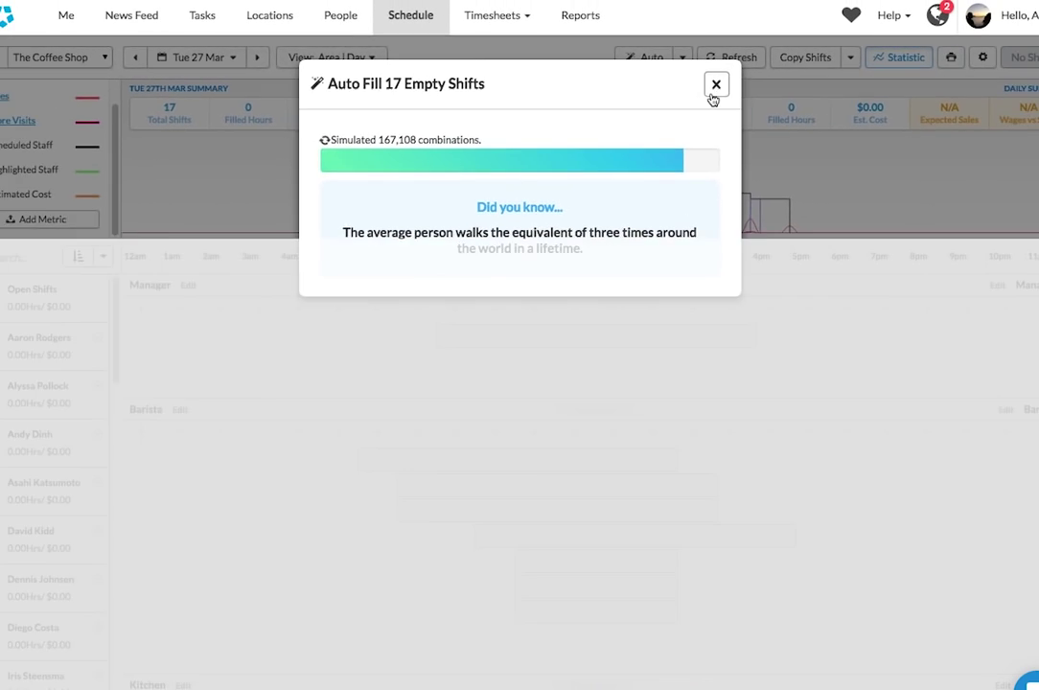
Close the auto-fill progress window to review 17 staffed shifts: 95.50 hours, $2,395.47.
{"action": "left_click", "coordinate": [866, 114]}
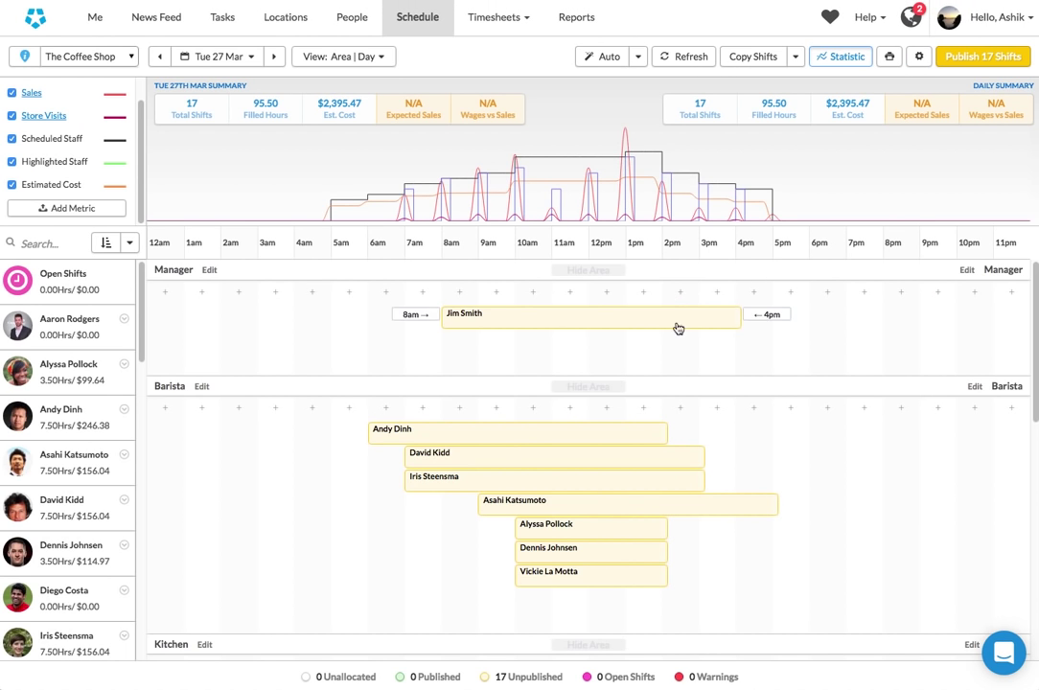